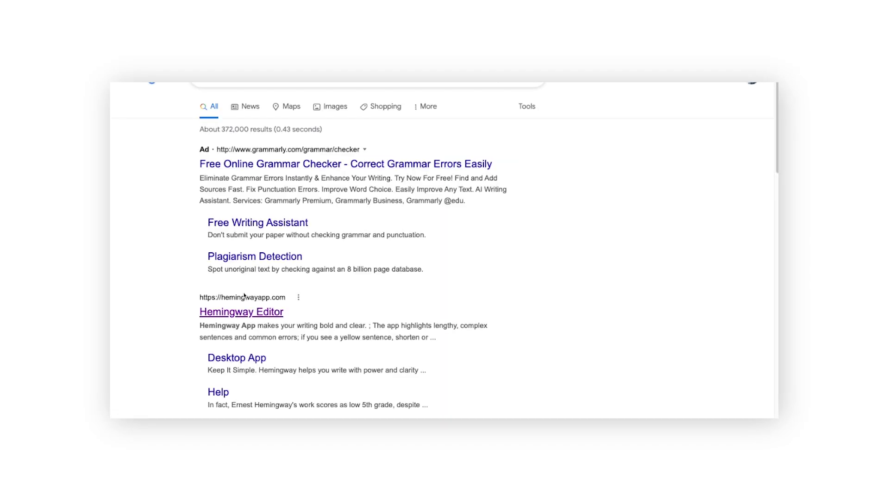
# Step: Open the hemingwayapp.com result to launch the Hemingway Editor web app
pyautogui.click(242, 312)
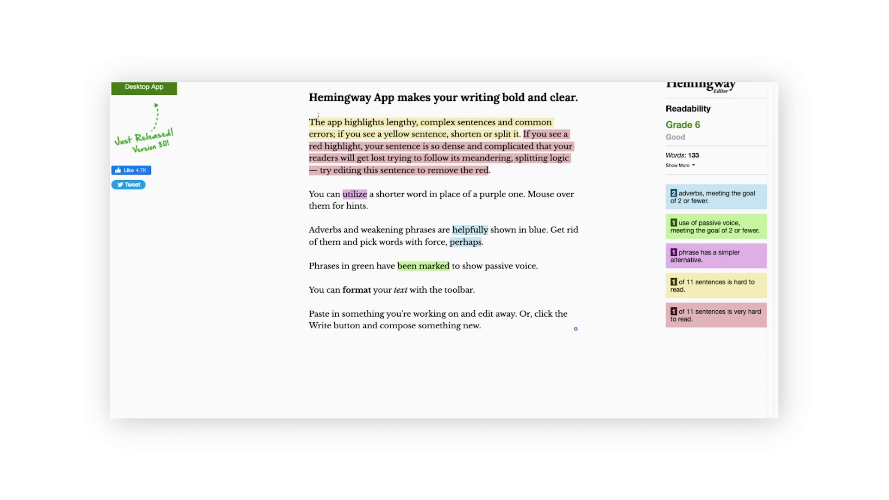
# Step: Replace the sample text with the pasted promotional email for analysis
pyautogui.hotkey('ctrl', 'a')
pyautogui.hotkey('ctrl', 'v')
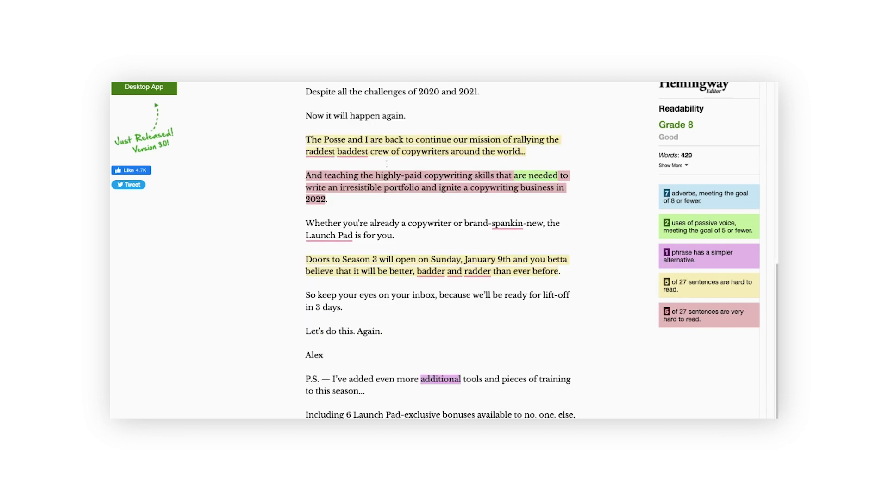
pyautogui.scroll(5, 386, 163)
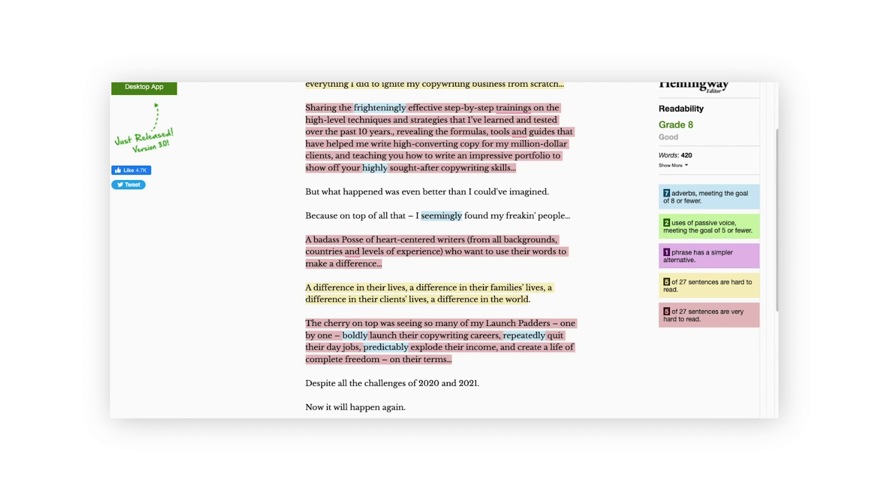
pyautogui.scroll(3, 387, 166)
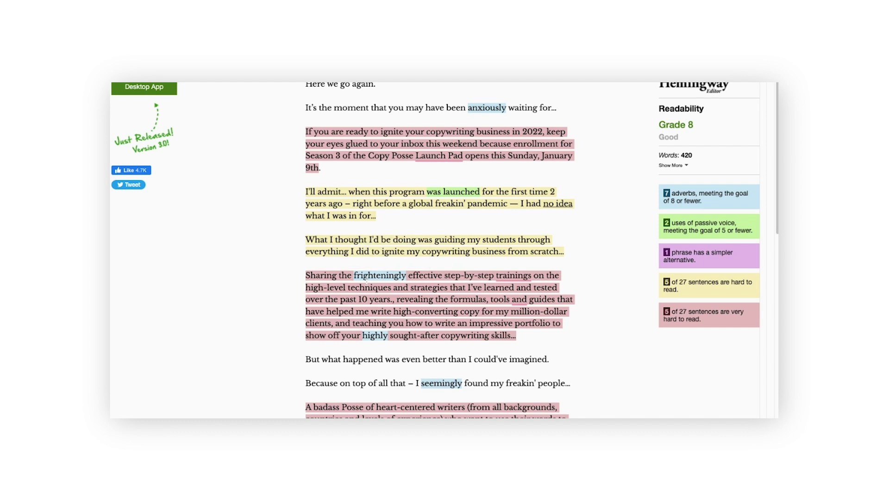
pyautogui.moveTo(453, 192)
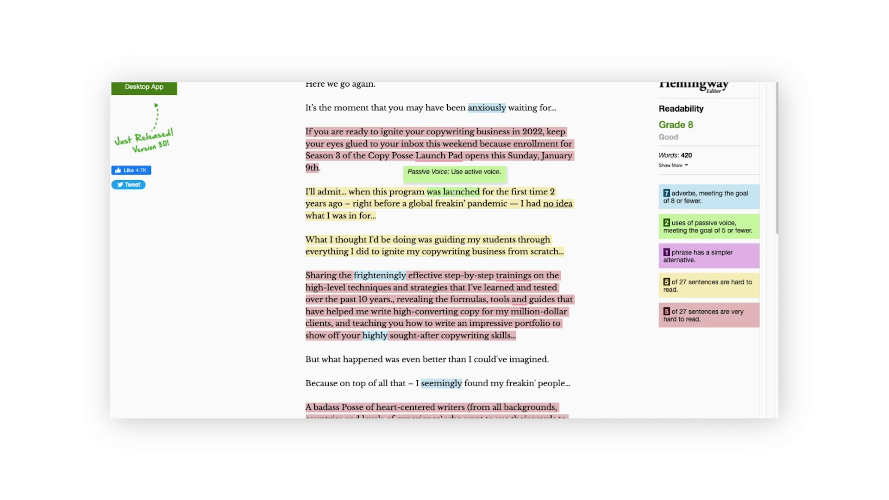
pyautogui.scroll(-10, 453, 193)
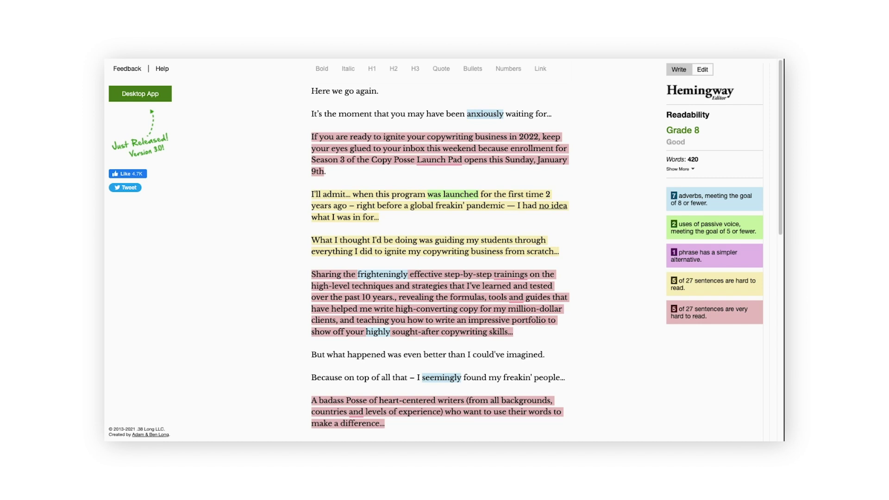
pyautogui.moveTo(487, 108)
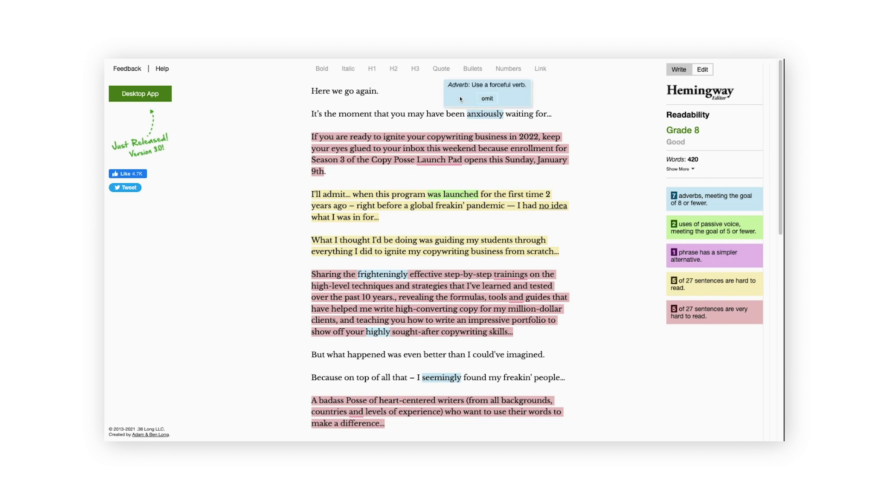
# Step: Omit the adverb 'anxiously' from the waiting sentence
pyautogui.click(487, 99)
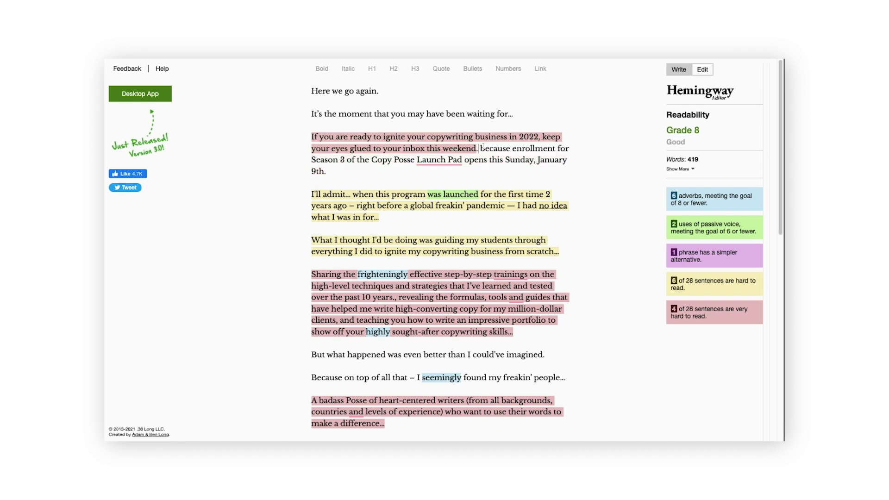
pyautogui.write('...')
# Step: Split the opening into separate paragraphs starting 'Because enrollment…', 'I'll admit…' and 'When…'
pyautogui.hotkey('shift', 'Return')
pyautogui.press('Return')
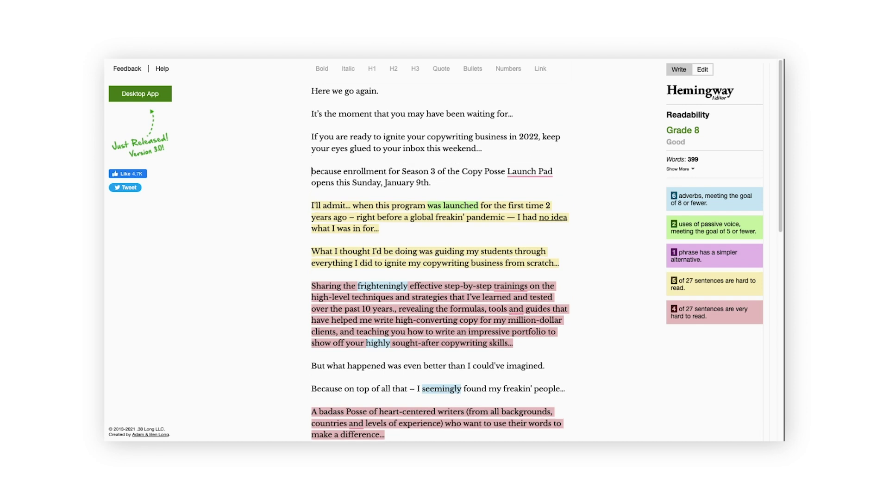
pyautogui.press('Delete')
pyautogui.write('B')
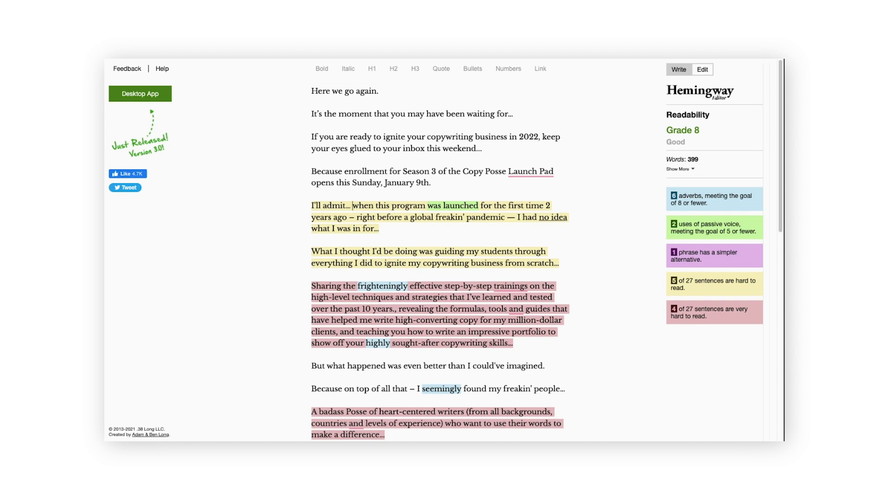
pyautogui.press('Return')
pyautogui.press('Right')
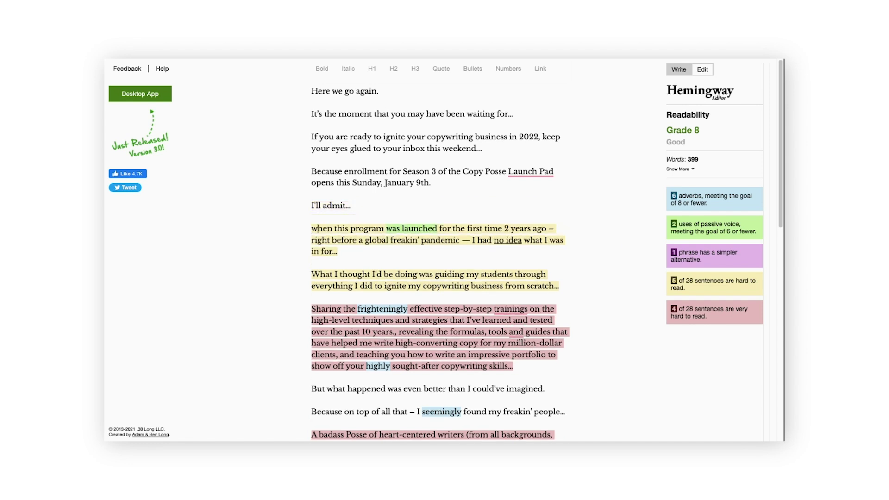
pyautogui.press('BackSpace')
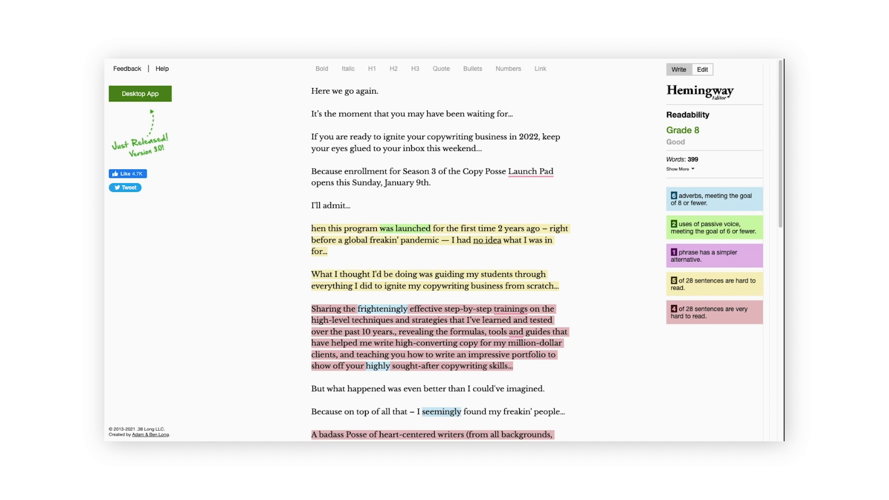
pyautogui.write('W')
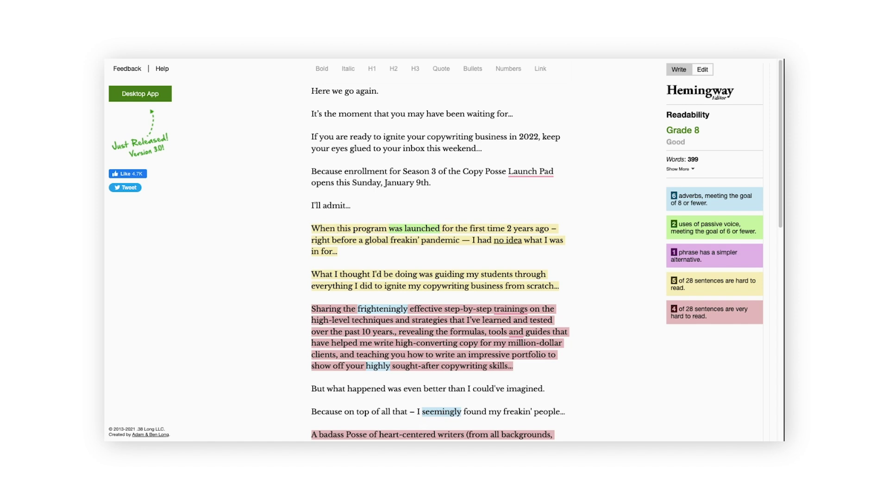
pyautogui.write('I laucnhe')
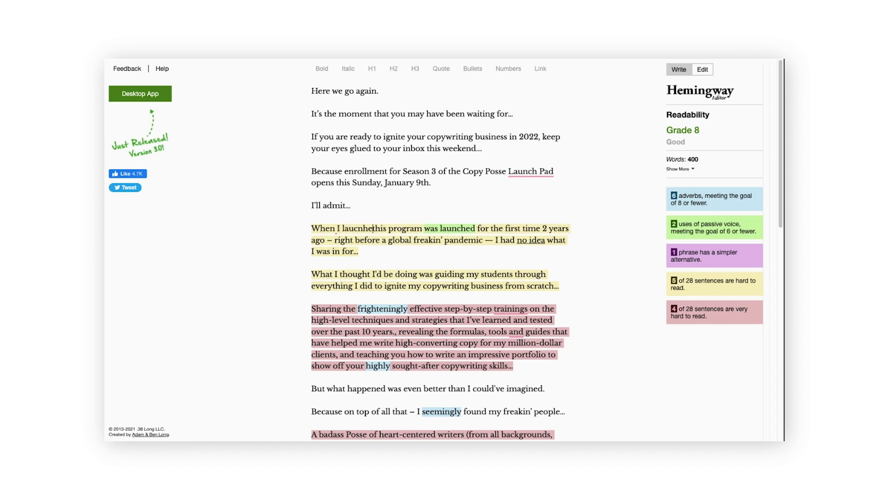
pyautogui.write('d')
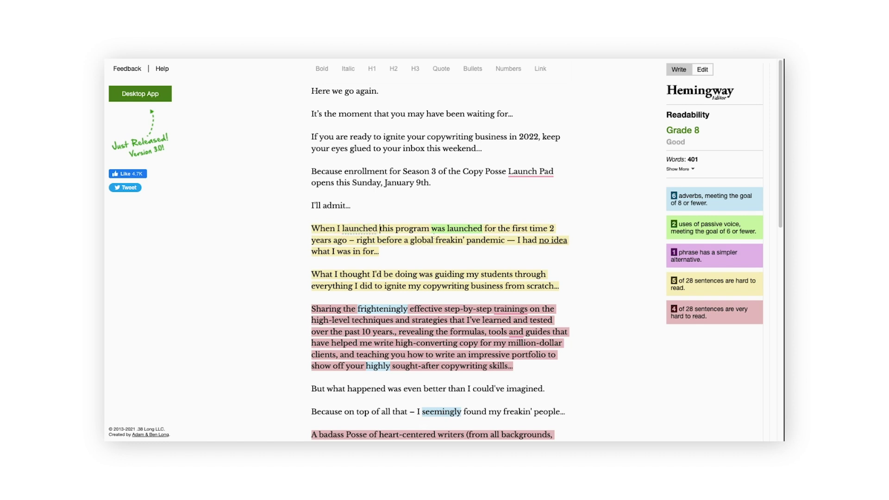
# Step: Delete the passive phrase 'was launched' so the sentence reads 'When I launched this program'
pyautogui.moveTo(437, 229); pyautogui.dragTo(483, 230)
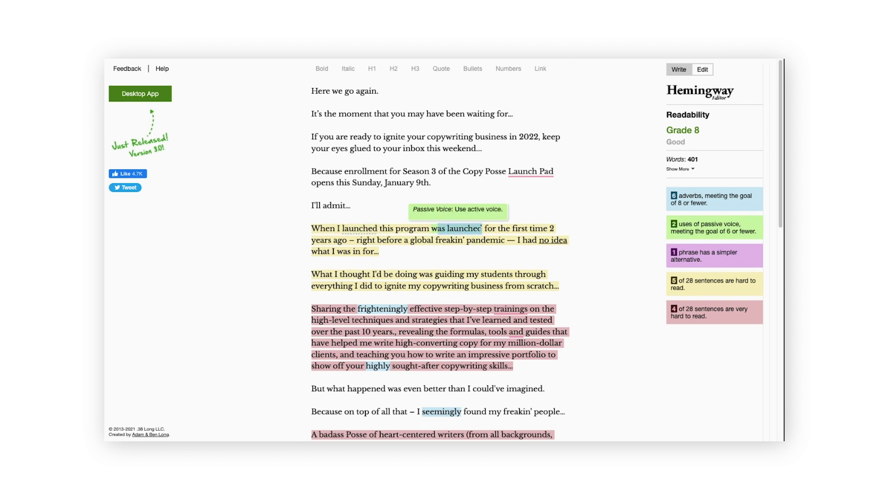
pyautogui.press('BackSpace')
pyautogui.press('BackSpace')
pyautogui.press('BackSpace')
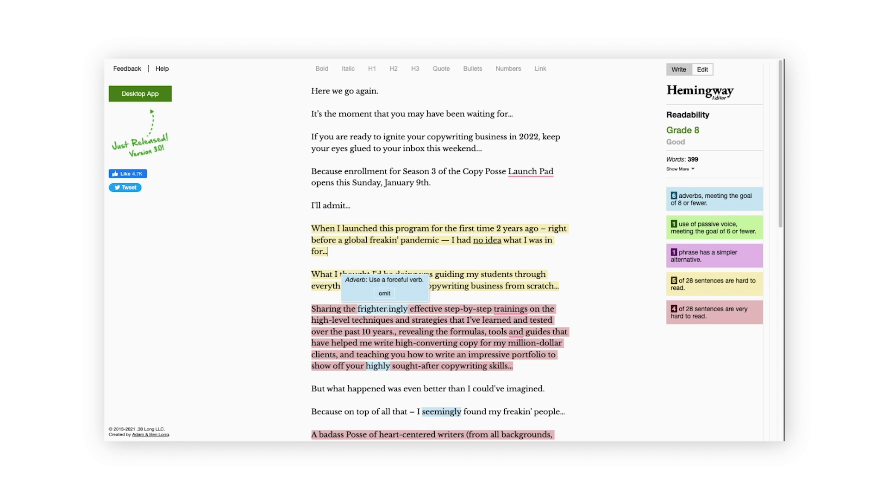
# Step: Cut 'frighteningly' and 'trainings on the high-level', ending the Sharing sentence after '10 years'
pyautogui.click(384, 294)
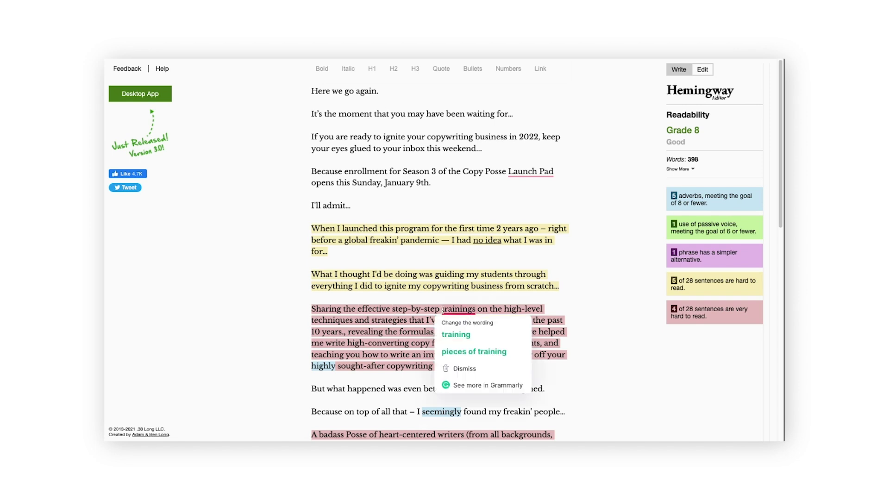
pyautogui.moveTo(443, 309); pyautogui.dragTo(550, 305)
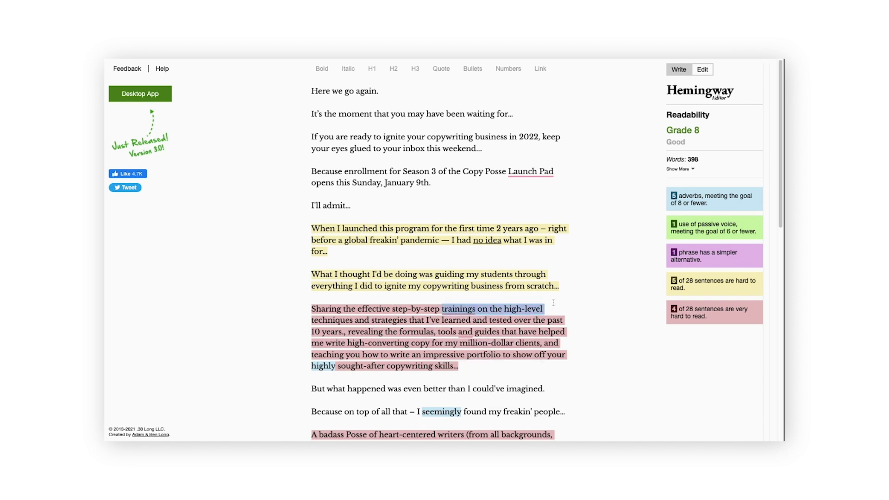
pyautogui.press('BackSpace')
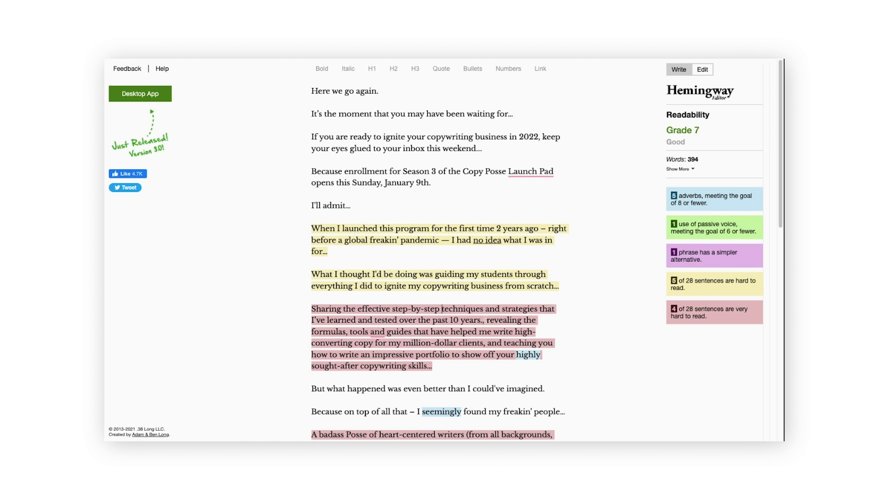
pyautogui.press('BackSpace')
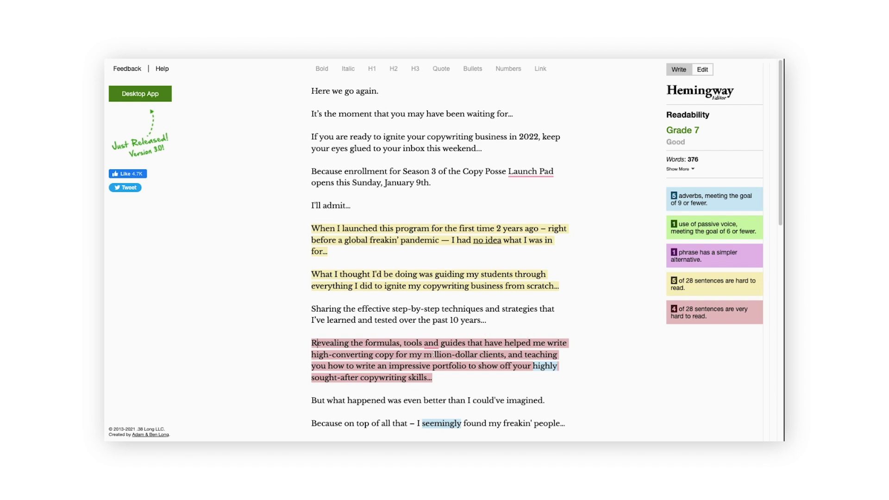
# Step: Break 'and teaching…' into a new paragraph after 'clients,' and delete the adverb 'highly'
pyautogui.click(505, 356)
pyautogui.press('BackSpace')
pyautogui.write('…')
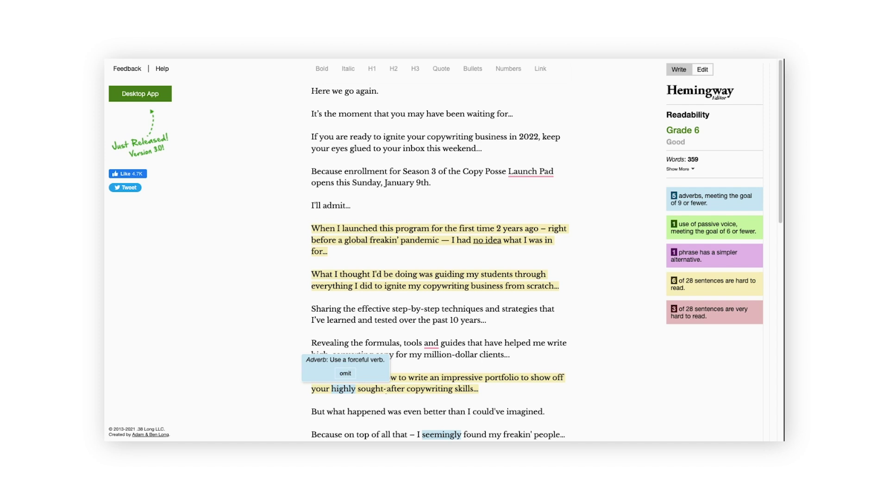
pyautogui.doubleClick(343, 388)
pyautogui.press('BackSpace')
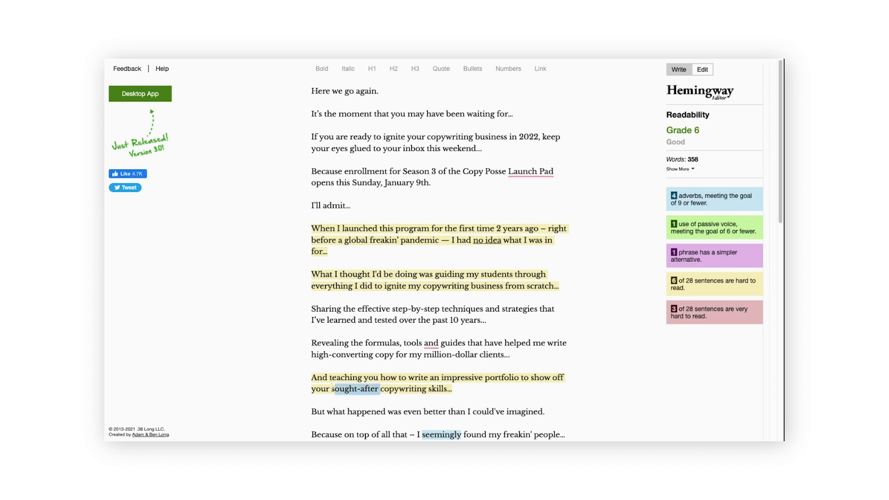
# Step: Delete 'sought-after' and omit the adverb 'seemingly' from the freakin' people line
pyautogui.press('BackSpace')
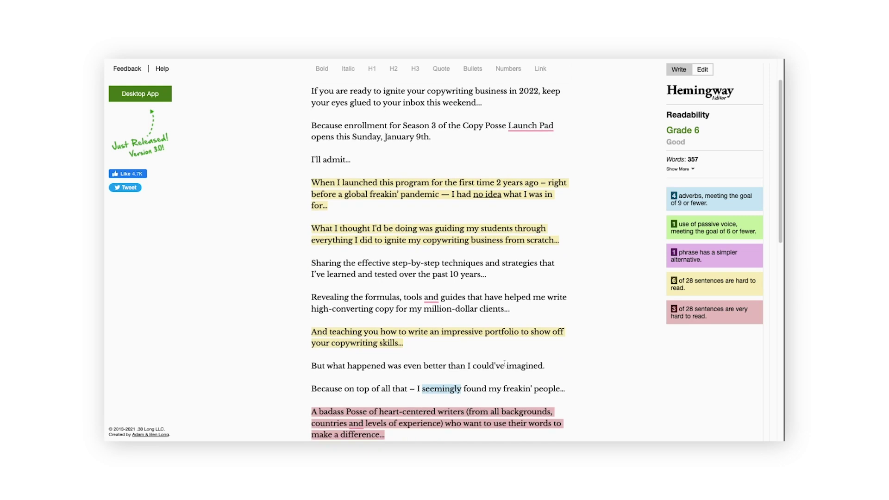
pyautogui.scroll(-1, 339, 383)
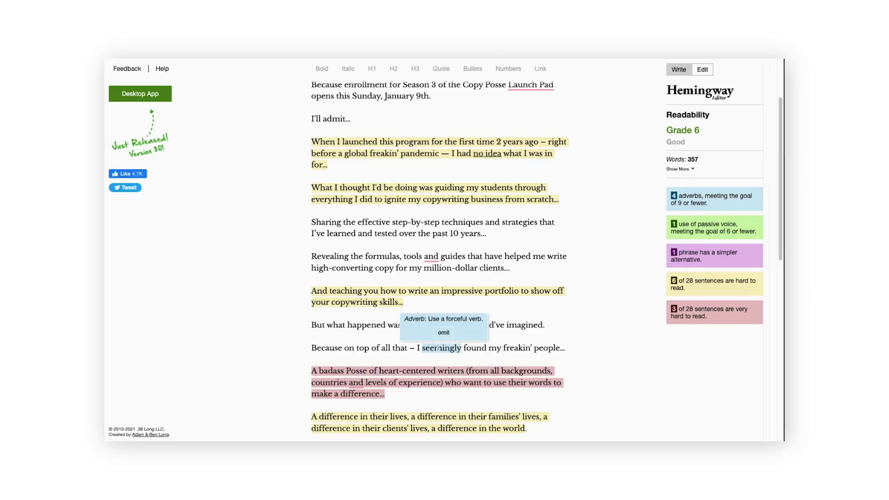
pyautogui.click(444, 334)
pyautogui.scroll(-2, 329, 358)
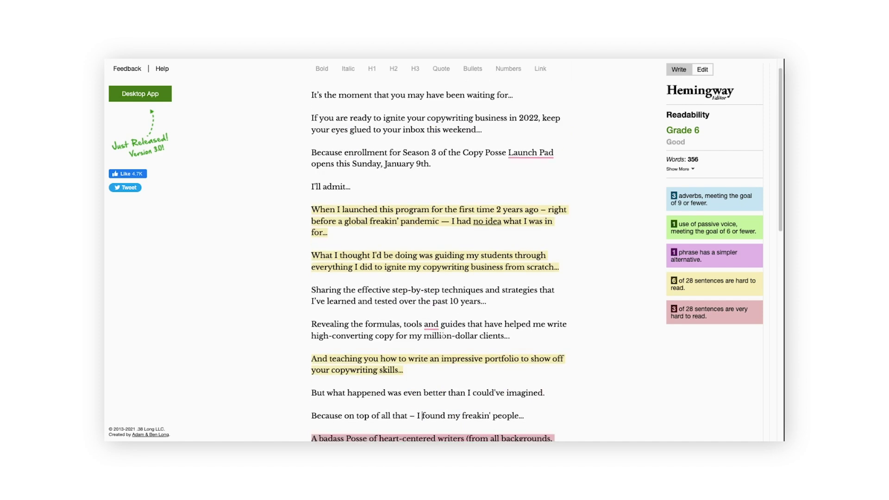
pyautogui.scroll(-1, 423, 383)
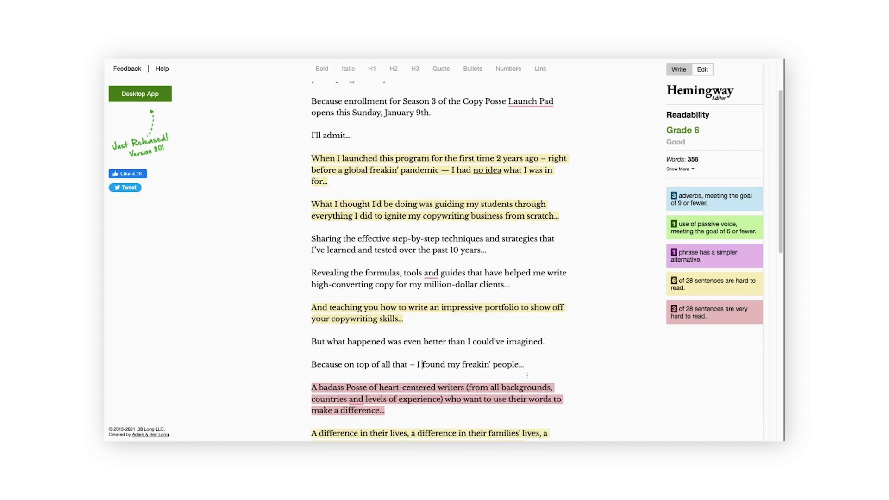
pyautogui.scroll(-1, 422, 365)
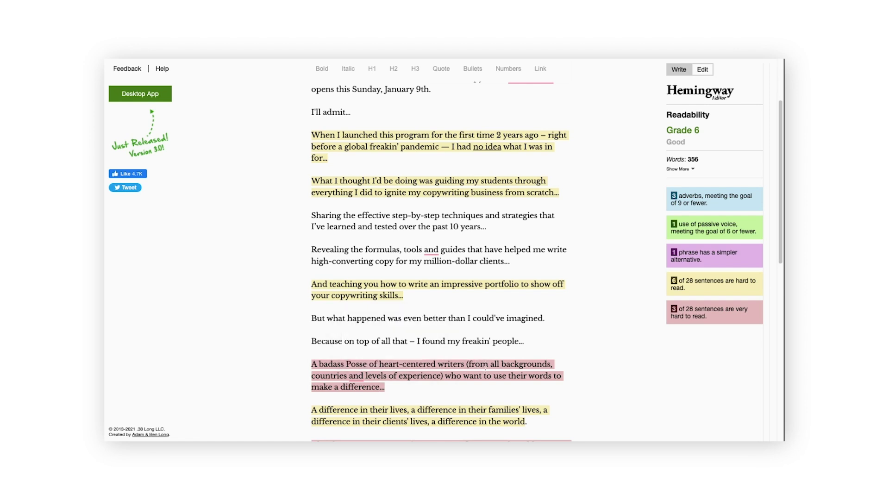
pyautogui.write('...')
# Step: Start a new paragraph after 'experience)' beginning with a capital 'Who want to use their words…'
pyautogui.press('Return')
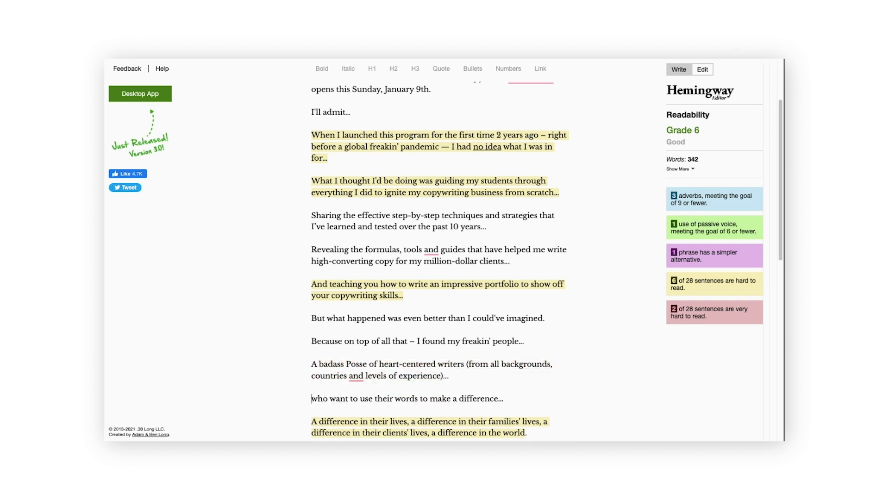
pyautogui.press('Delete')
pyautogui.write('W')
pyautogui.scroll(-1, 321, 400)
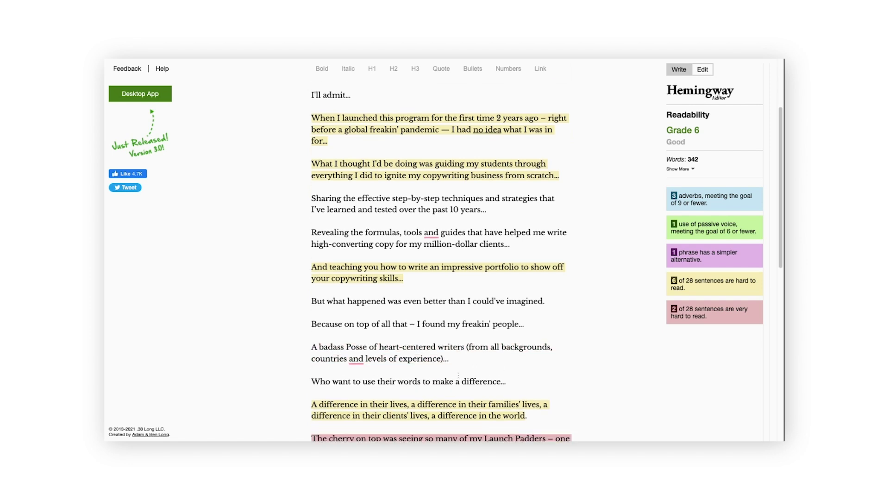
pyautogui.scroll(-1, 321, 376)
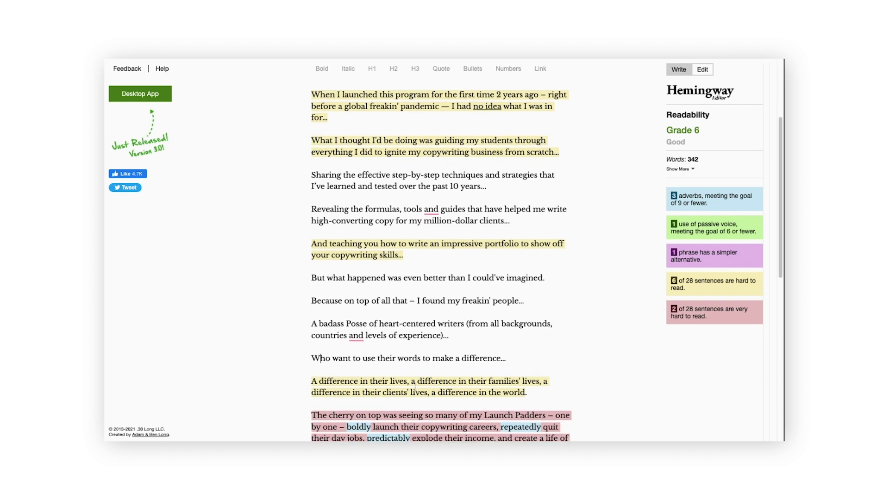
pyautogui.scroll(-1, 458, 384)
pyautogui.scroll(-1, 335, 375)
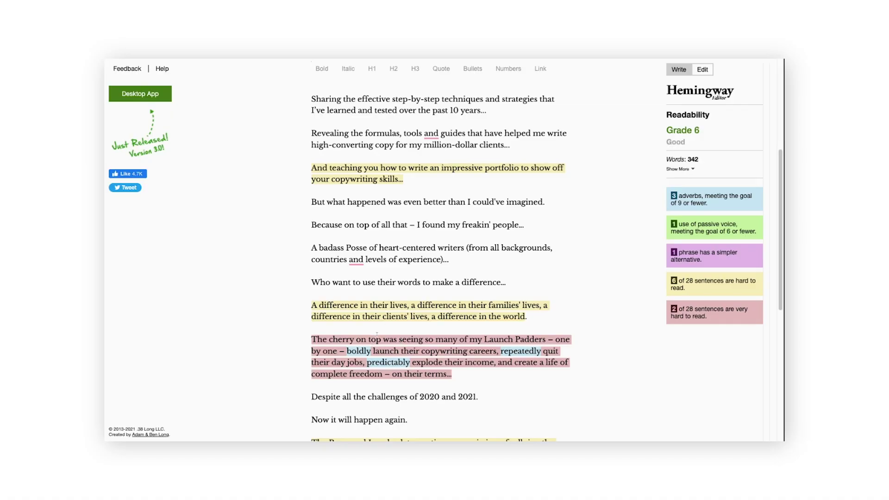
# Step: Make 'The cherry on top…' its own line, start 'Was seeing…' capitalized, and omit 'boldly'
pyautogui.click(385, 341)
pyautogui.write('...')
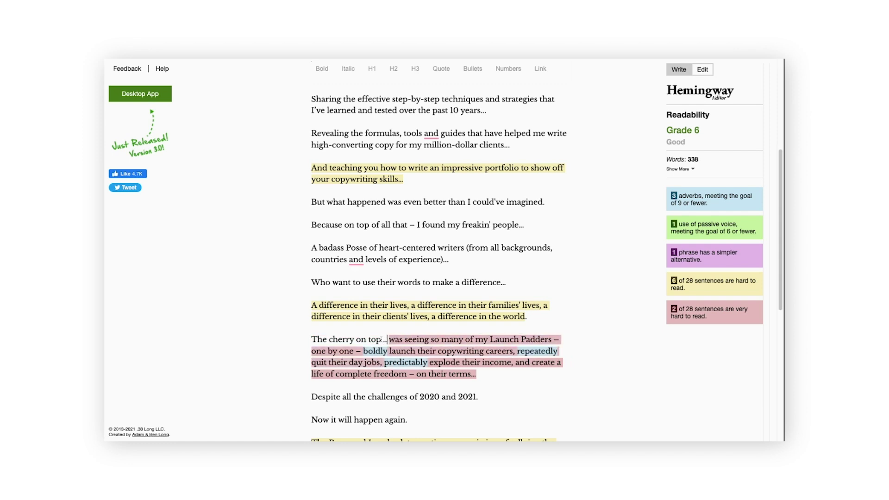
pyautogui.press('Return')
pyautogui.press('Delete')
pyautogui.write('W')
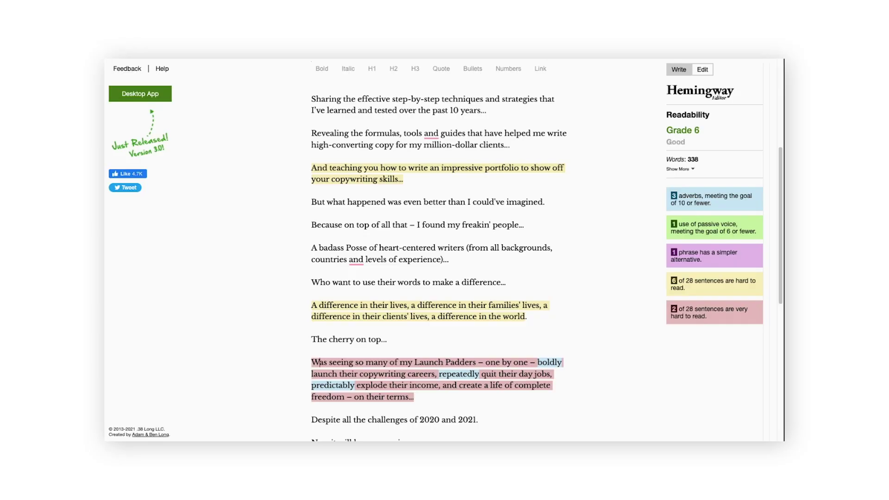
pyautogui.moveTo(550, 362)
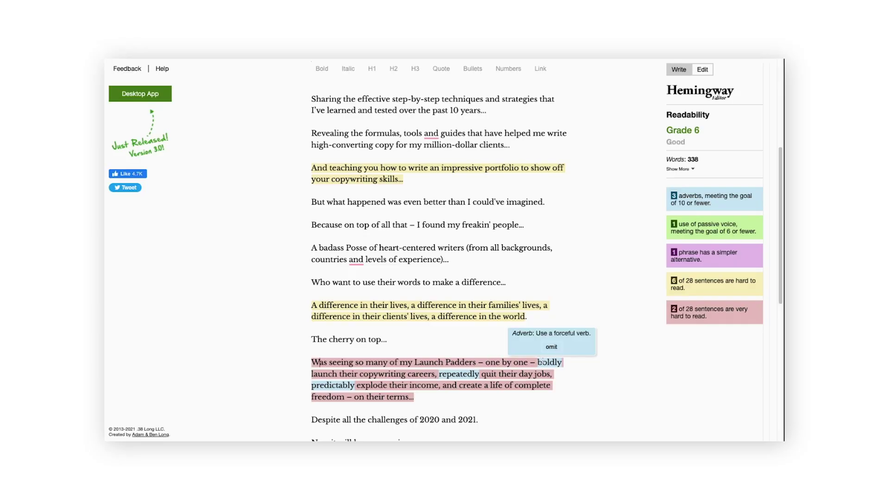
pyautogui.click(546, 353)
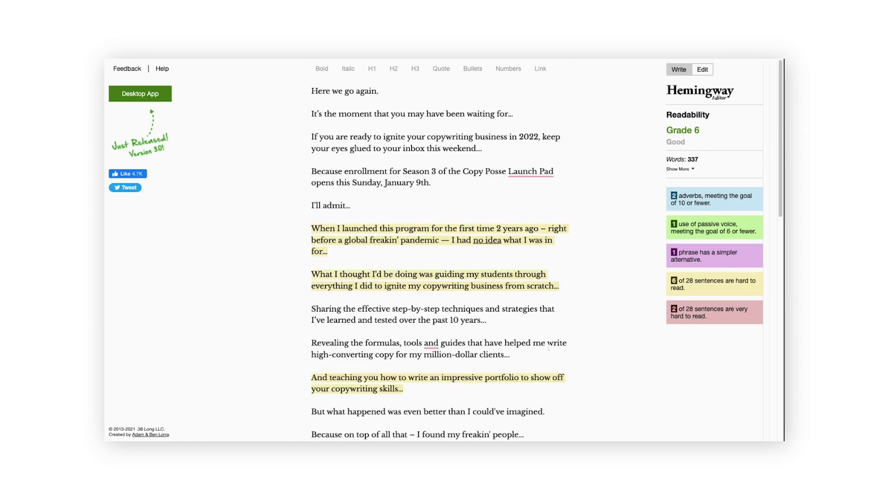
pyautogui.scroll(-2, 546, 355)
pyautogui.scroll(-1, 547, 355)
pyautogui.scroll(-1, 546, 355)
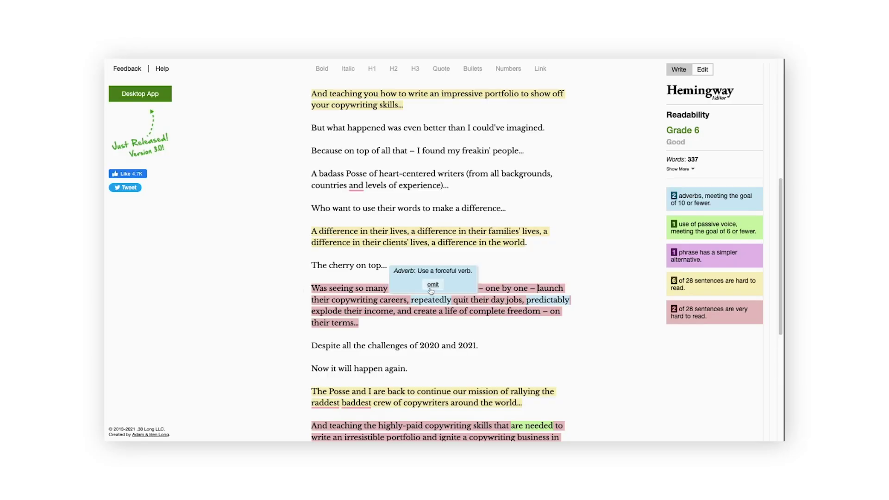
pyautogui.scroll(5, 429, 298)
pyautogui.scroll(-6, 435, 291)
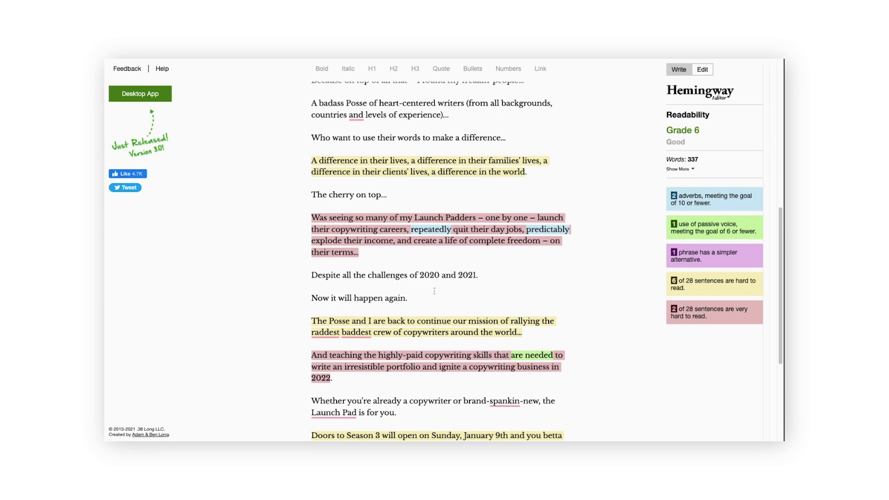
# Step: Omit the adverbs 'repeatedly' and 'predictably', leaving zero adverbs at Grade 5
pyautogui.tripleClick(440, 228)
pyautogui.click(433, 214)
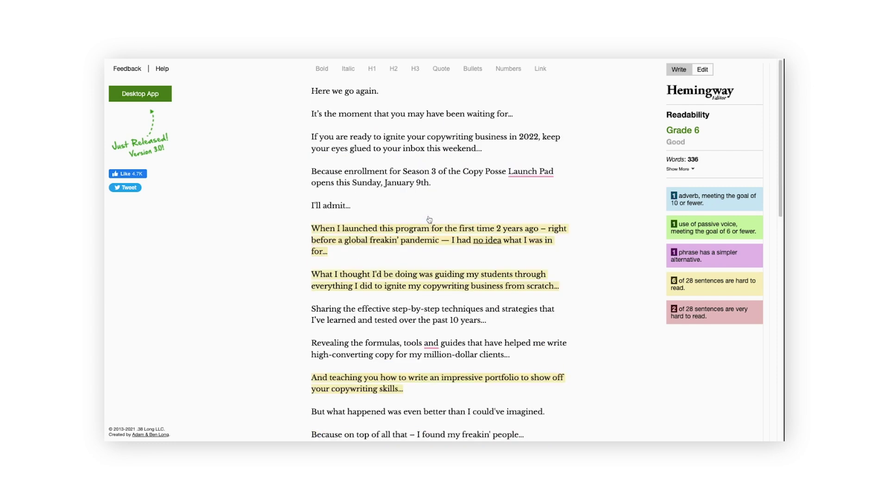
pyautogui.scroll(-5, 433, 263)
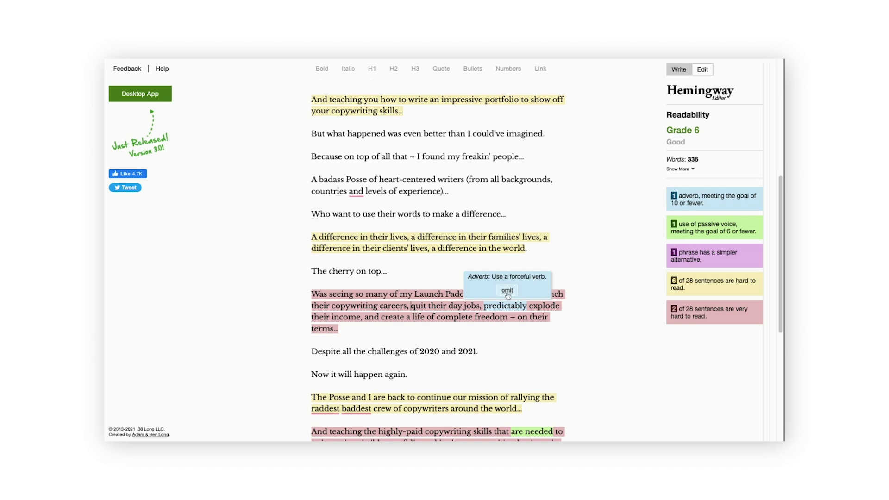
pyautogui.scroll(5, 506, 298)
pyautogui.scroll(-4, 505, 298)
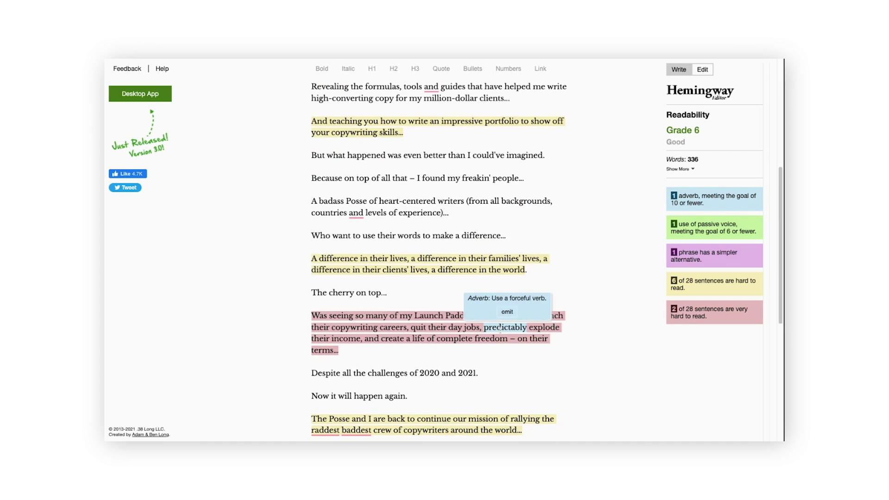
pyautogui.scroll(7, 506, 312)
pyautogui.scroll(-7, 507, 312)
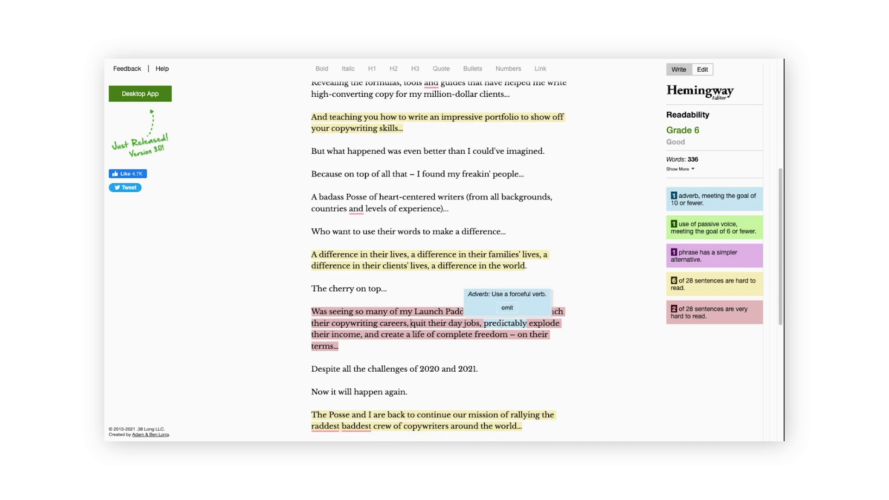
pyautogui.click(507, 308)
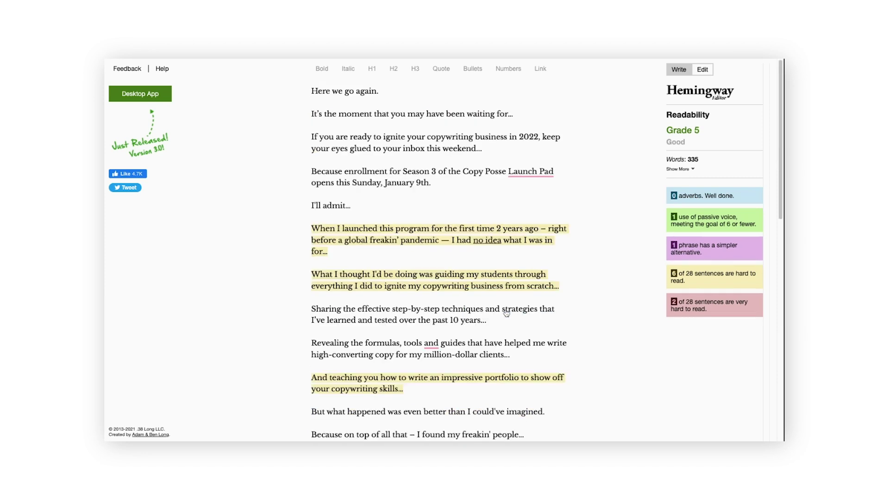
pyautogui.scroll(-1, 506, 313)
pyautogui.scroll(-2, 506, 313)
pyautogui.scroll(-4, 487, 312)
pyautogui.scroll(-1, 417, 308)
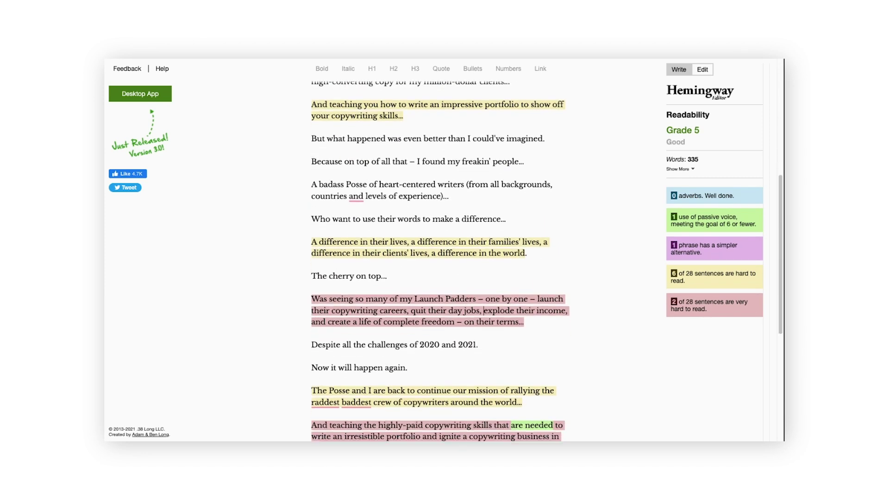
pyautogui.scroll(-1, 473, 298)
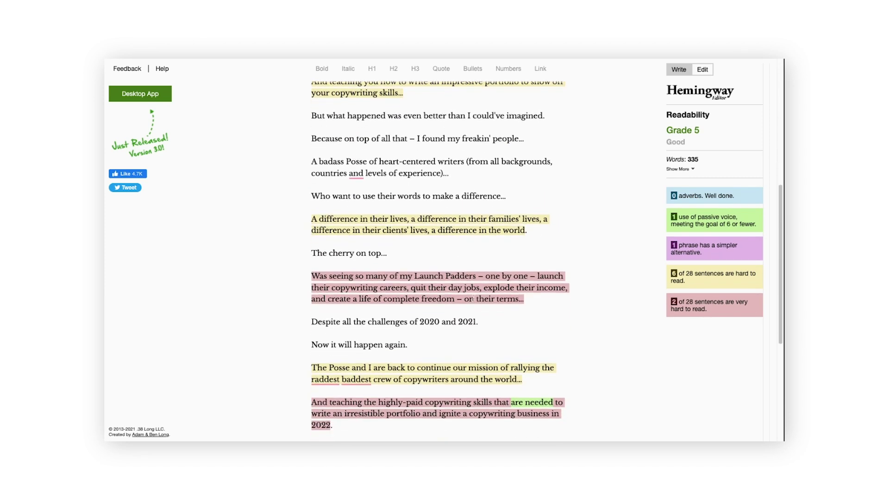
# Step: Remove the comma after 'careers' and start a new paragraph with a capital 'Quit their day jobs…'
pyautogui.click(484, 287)
pyautogui.click(409, 288)
pyautogui.press('BackSpace')
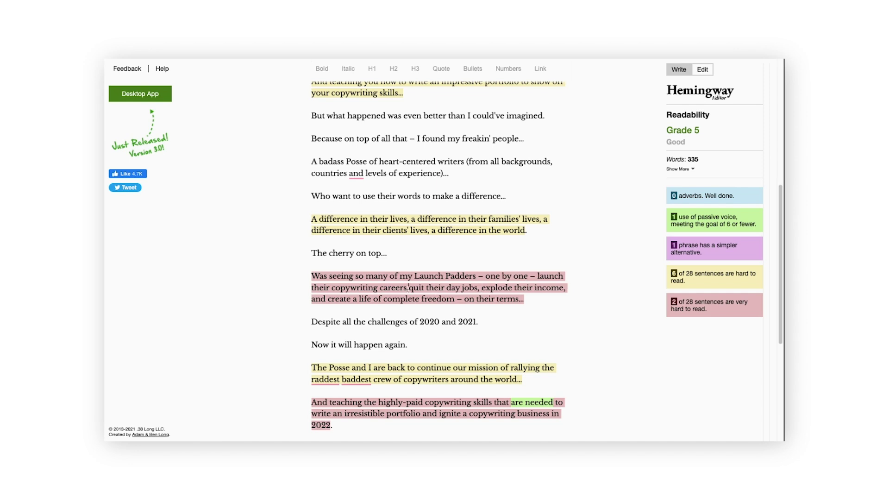
pyautogui.write('..')
pyautogui.press('Return')
pyautogui.press('Return')
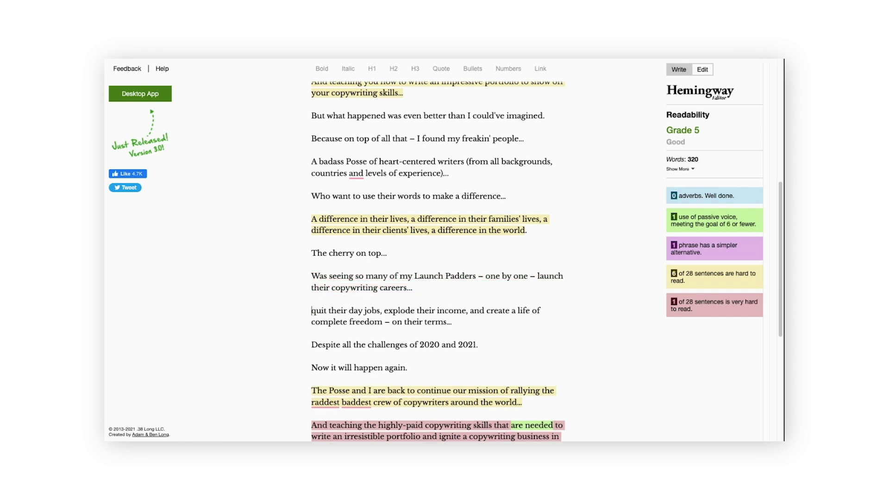
pyautogui.press('Delete')
pyautogui.write('Q')
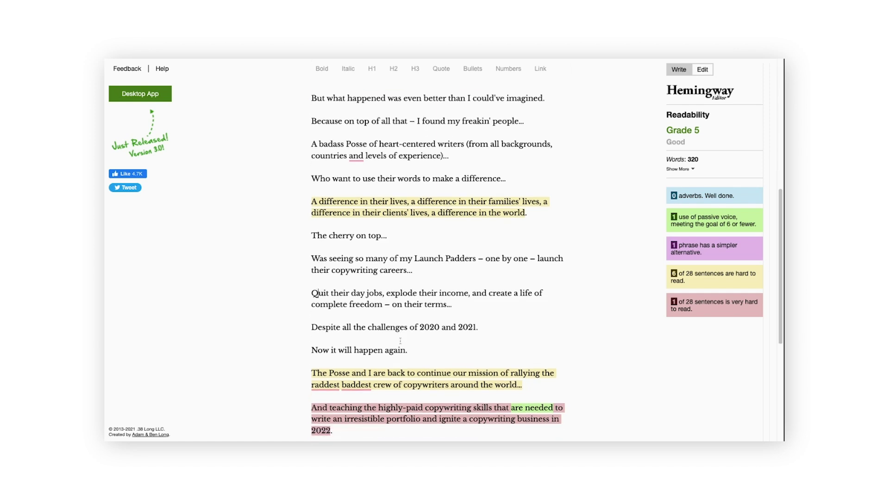
pyautogui.scroll(-1, 400, 341)
pyautogui.scroll(-2, 390, 340)
pyautogui.scroll(-1, 367, 338)
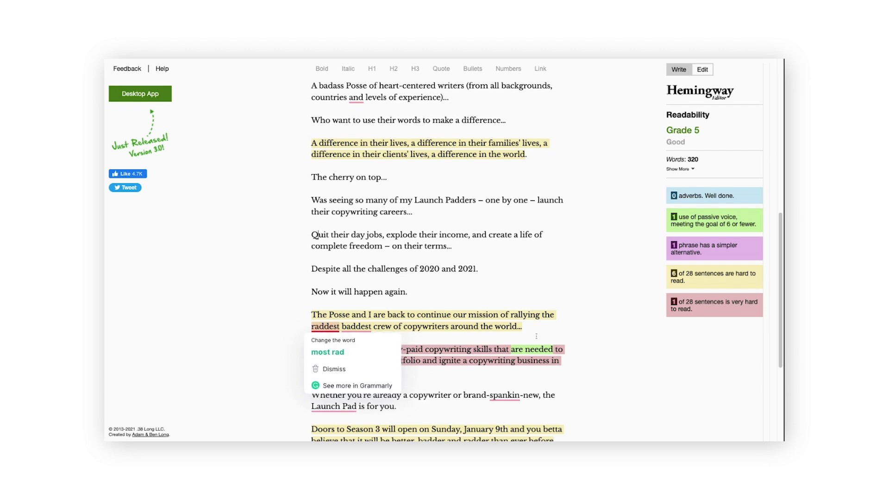
pyautogui.moveTo(356, 383)
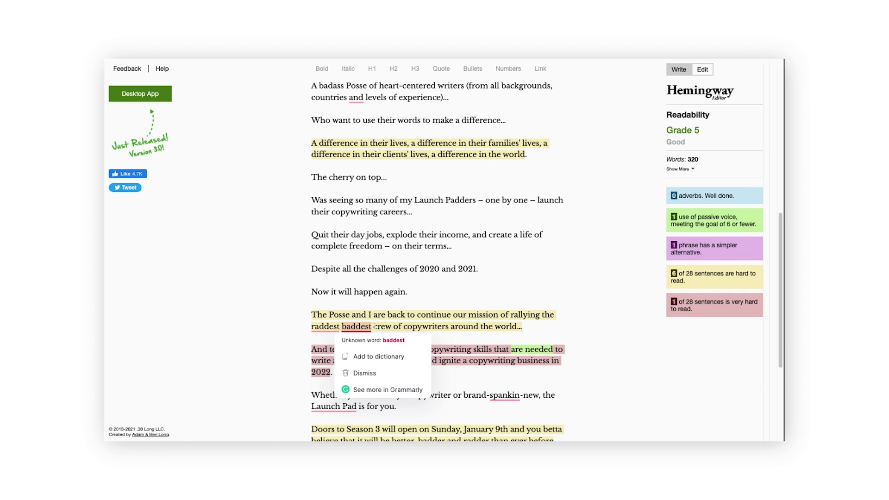
pyautogui.scroll(-1, 533, 324)
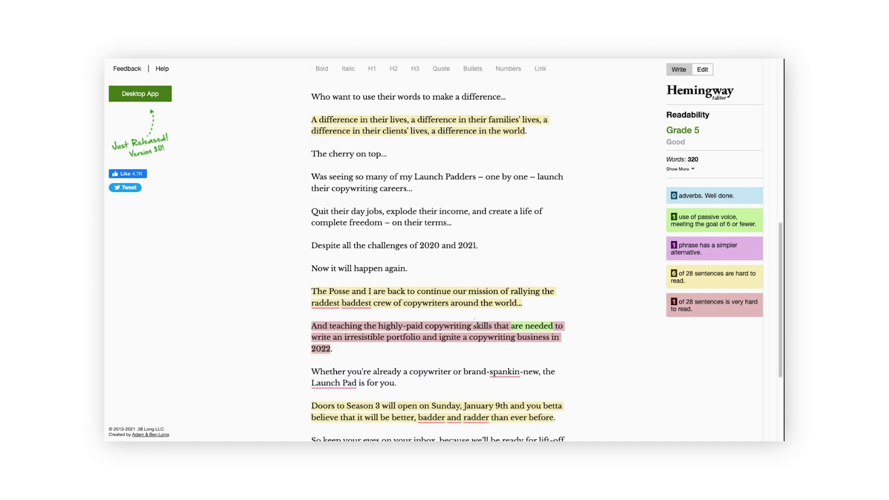
pyautogui.moveTo(537, 349)
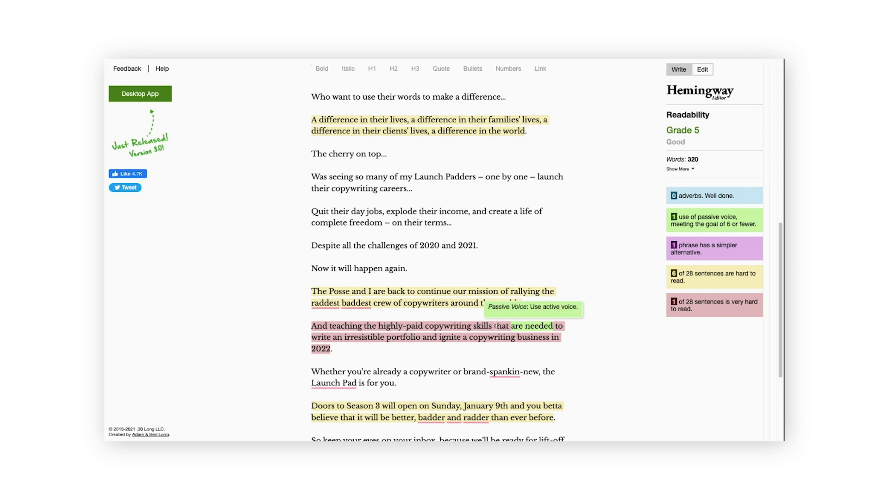
# Step: Reword the teaching sentence to 'skills you need to write' and 'ignite your copywriting business'
pyautogui.moveTo(495, 327); pyautogui.dragTo(556, 326)
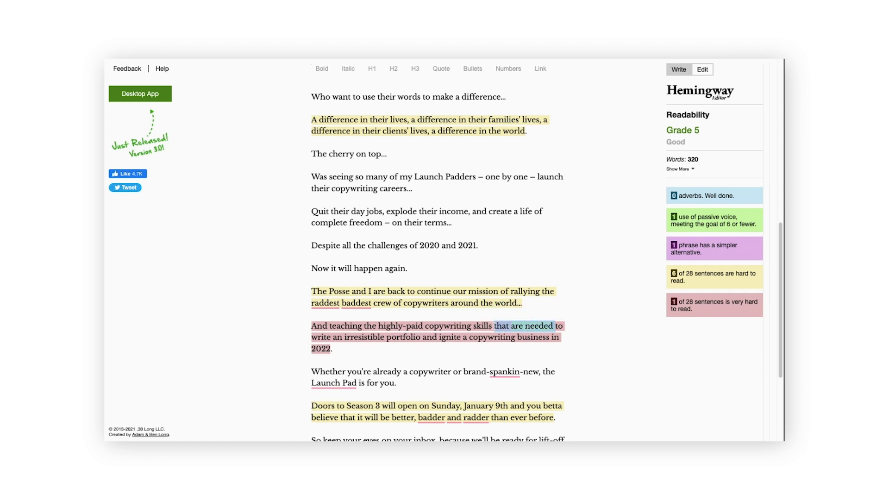
pyautogui.write('you need')
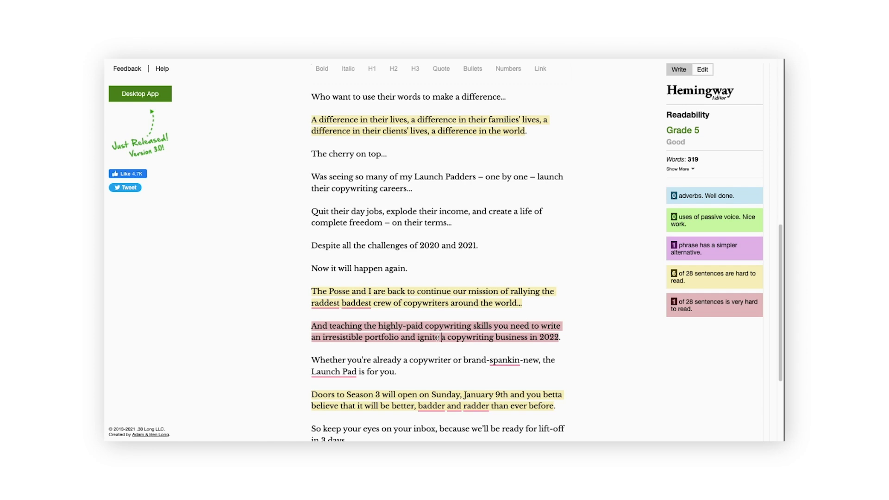
pyautogui.press('BackSpace')
pyautogui.write('you')
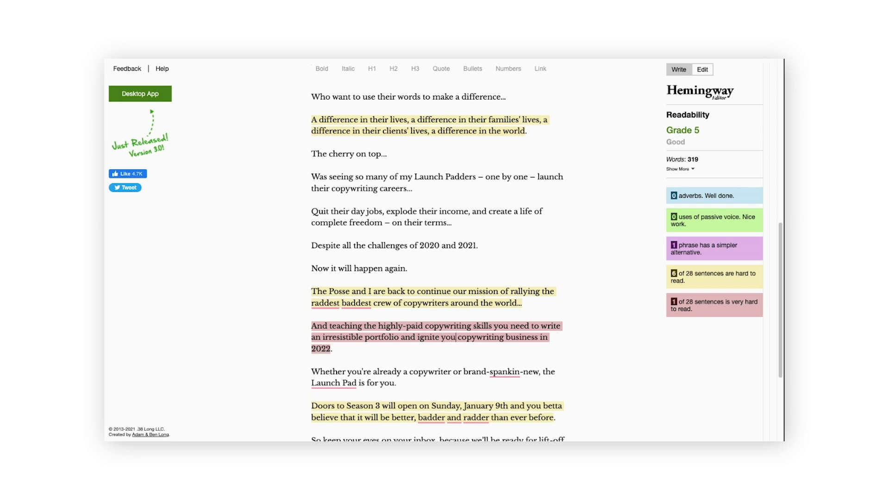
pyautogui.write('r')
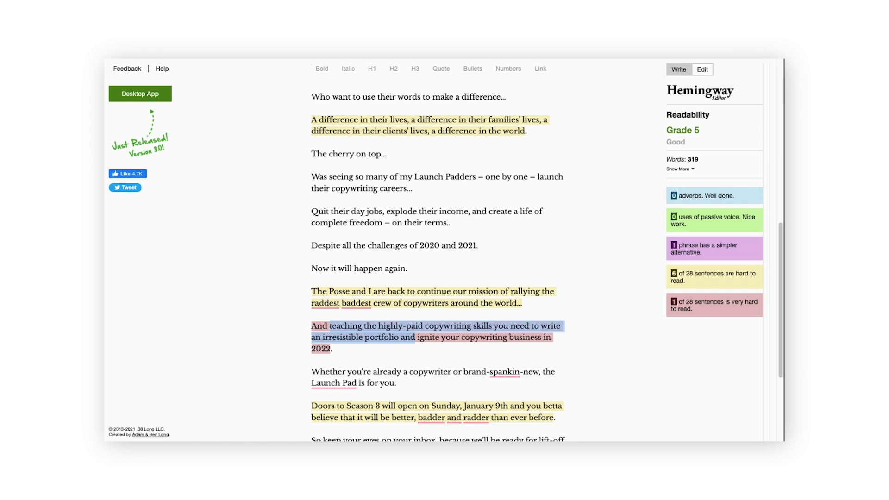
pyautogui.write('And teaching ')
pyautogui.write('you ')
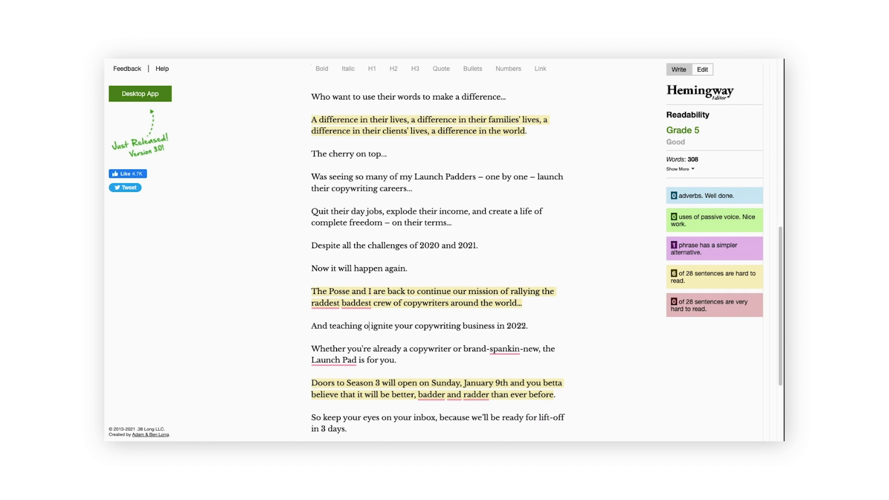
pyautogui.write('how to')
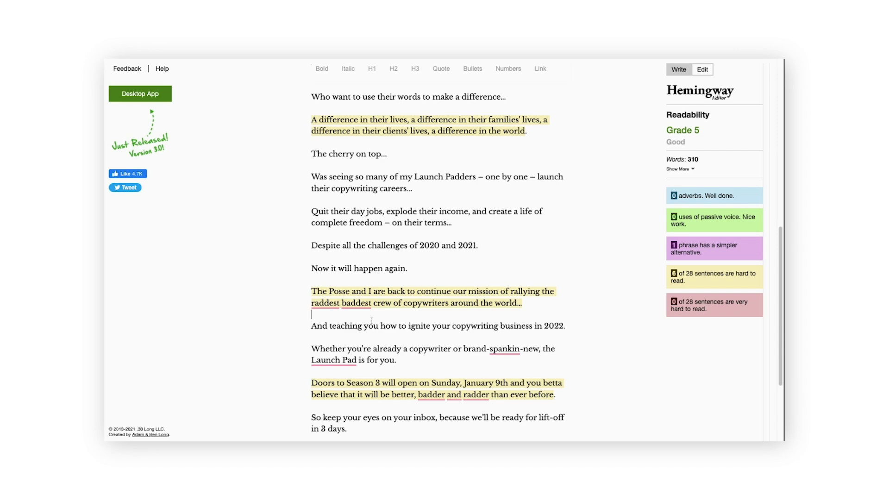
pyautogui.scroll(1, 383, 337)
pyautogui.scroll(5, 429, 355)
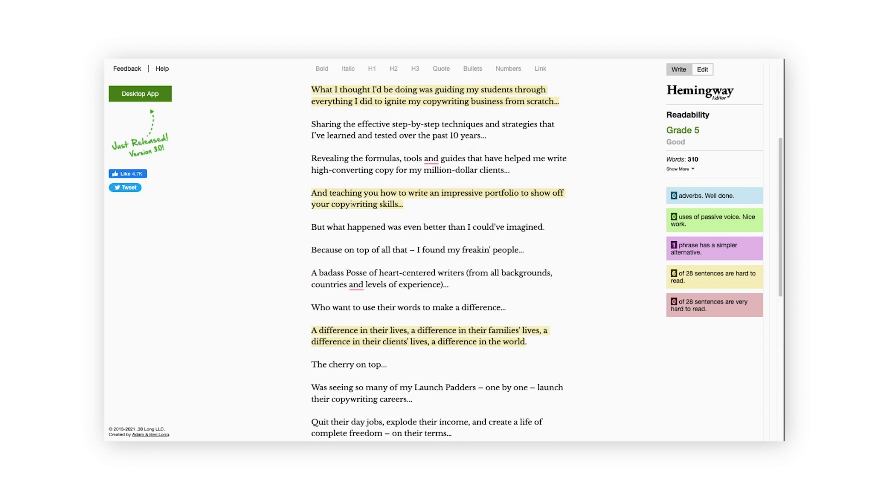
pyautogui.scroll(4, 306, 138)
pyautogui.scroll(-1, 316, 209)
pyautogui.scroll(-2, 327, 277)
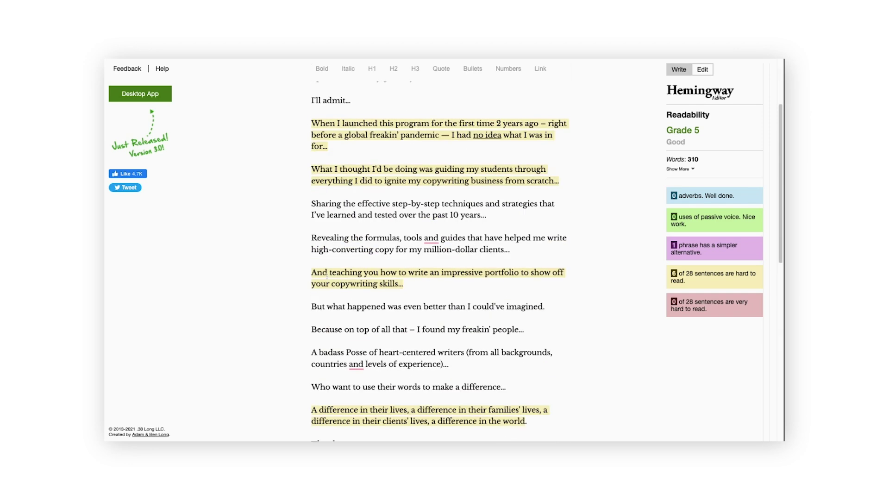
pyautogui.scroll(-1, 423, 284)
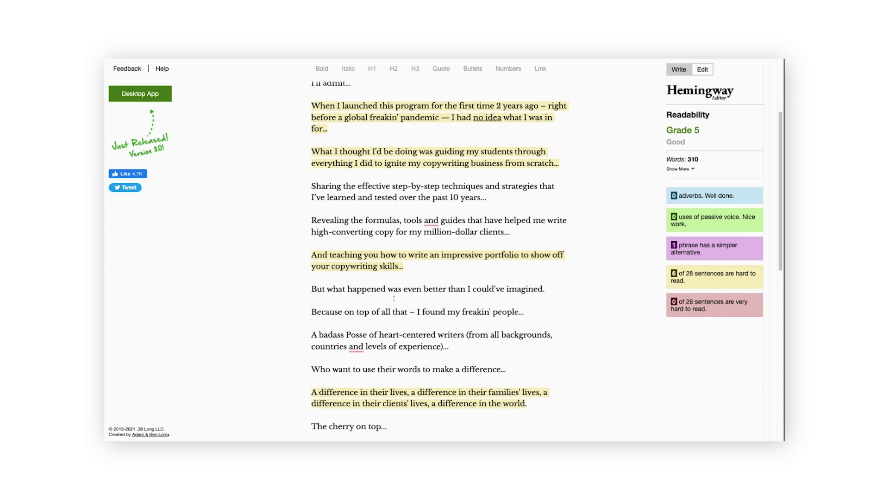
pyautogui.scroll(-1, 417, 286)
pyautogui.scroll(-3, 411, 291)
pyautogui.scroll(-1, 396, 296)
pyautogui.scroll(-1, 389, 292)
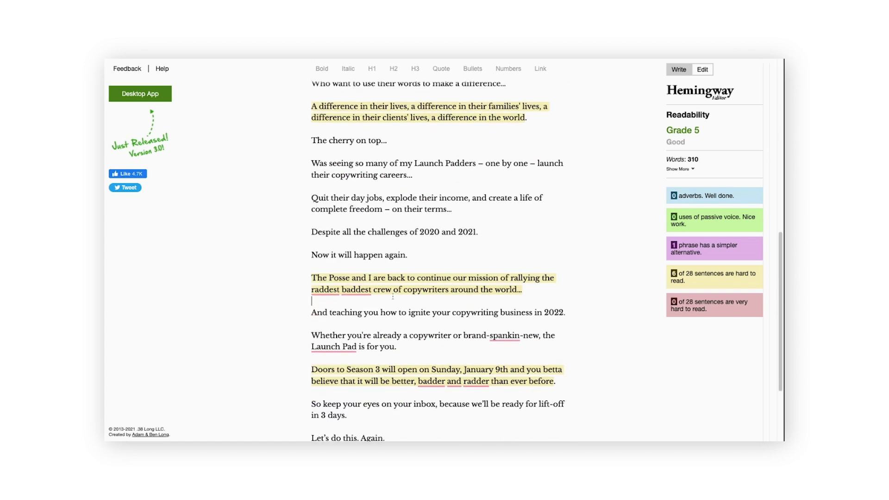
pyautogui.scroll(-1, 355, 258)
pyautogui.scroll(-1, 320, 230)
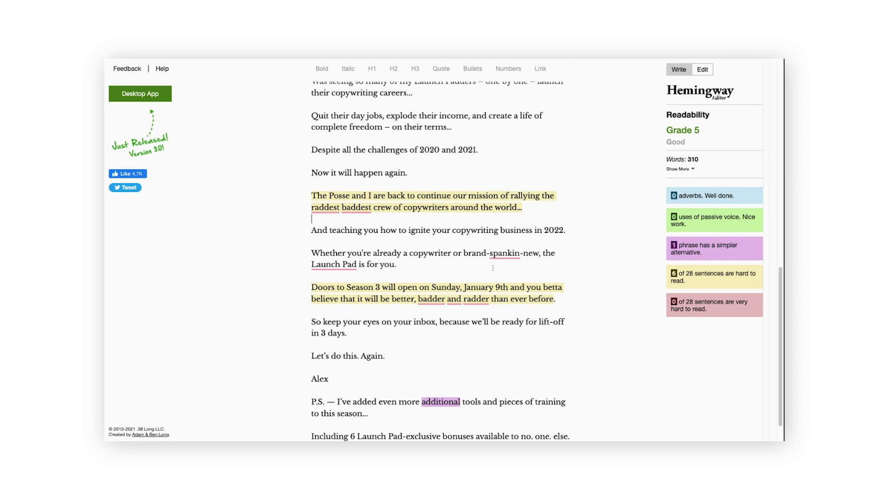
pyautogui.scroll(-1, 493, 269)
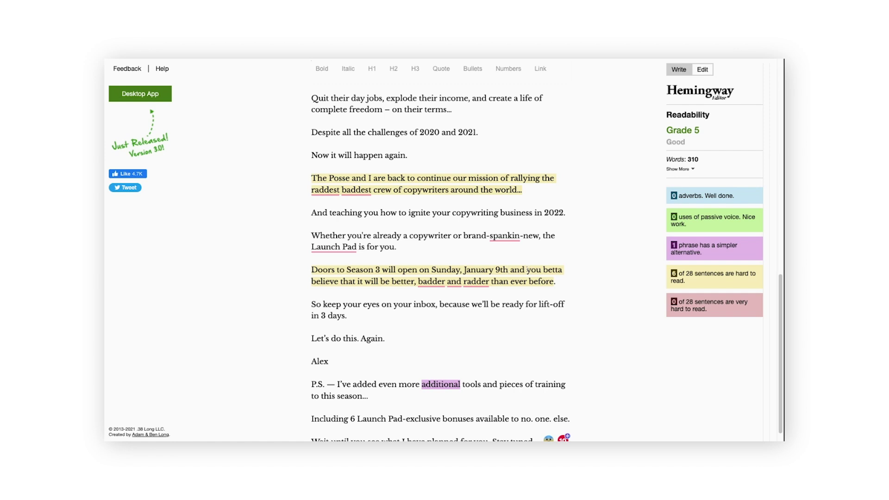
pyautogui.write('...')
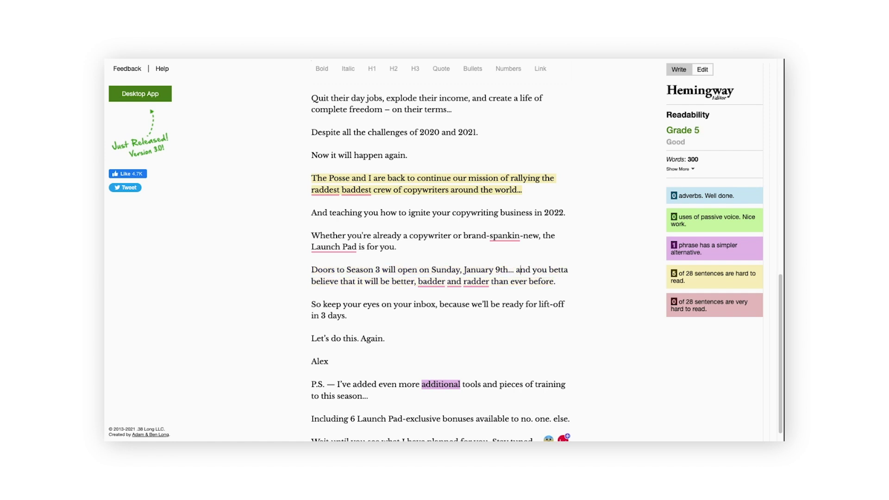
# Step: Break 'And you betta believe…' into its own paragraph after 'January 9th...', capitalized
pyautogui.press('Return')
pyautogui.press('Delete')
pyautogui.write('A')
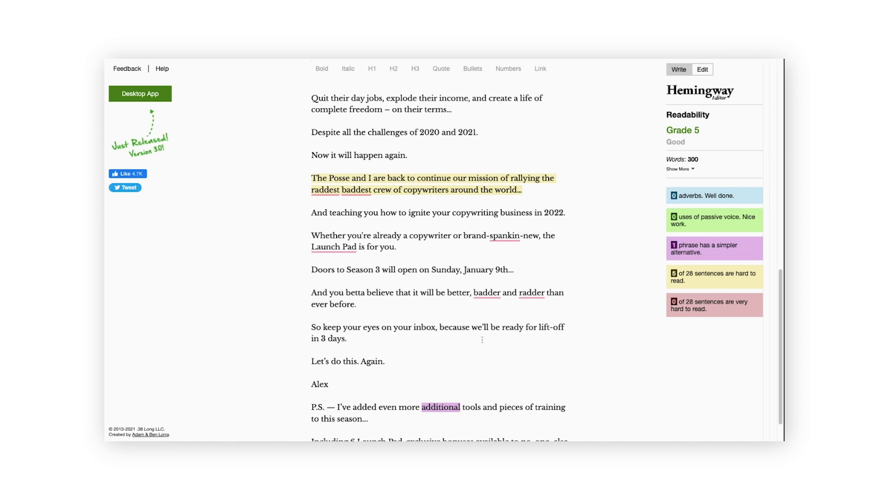
pyautogui.scroll(-2, 347, 349)
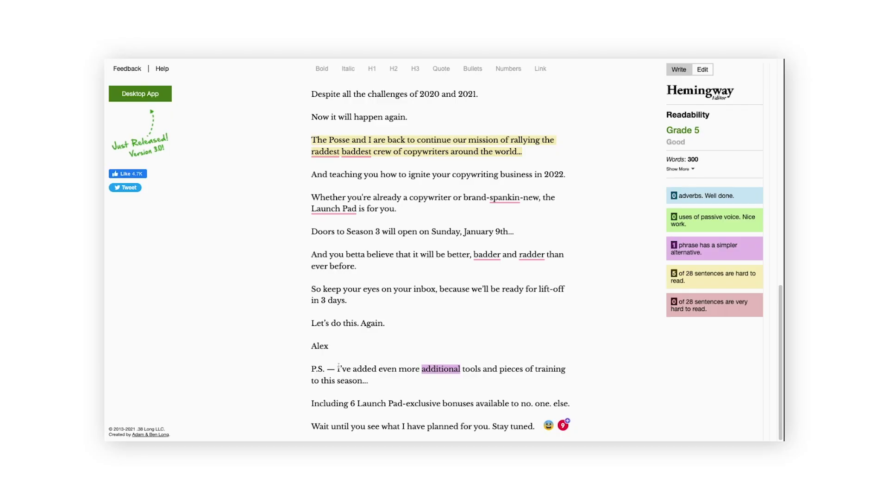
pyautogui.moveTo(441, 408)
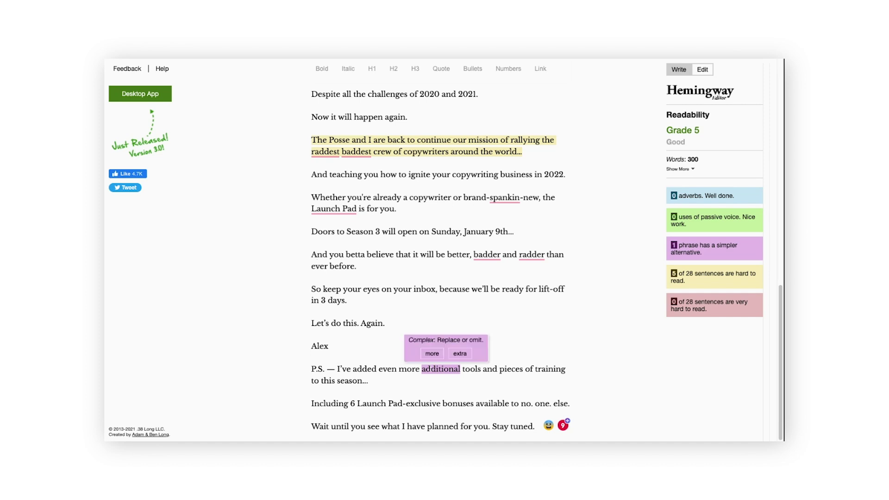
# Step: Cut 'additional' and 'pieces of' so the P.S. reads 'more tools and training to this season'
pyautogui.doubleClick(436, 370)
pyautogui.press('BackSpace')
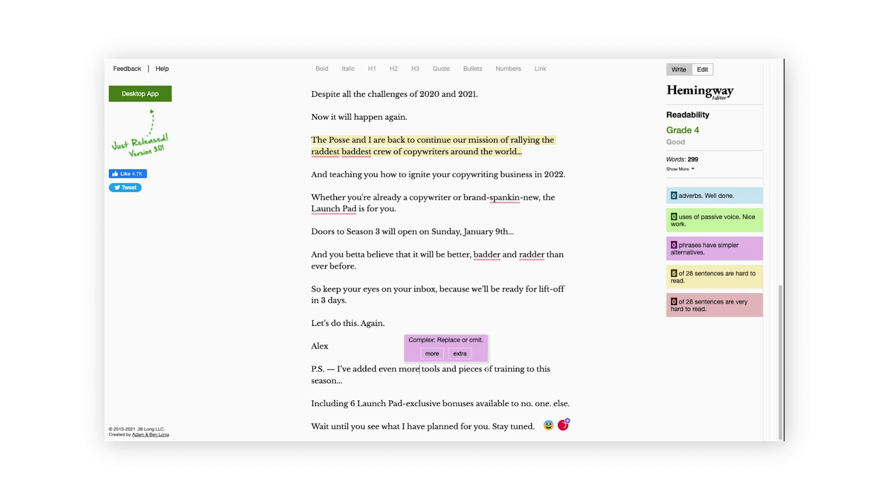
pyautogui.doubleClick(477, 370)
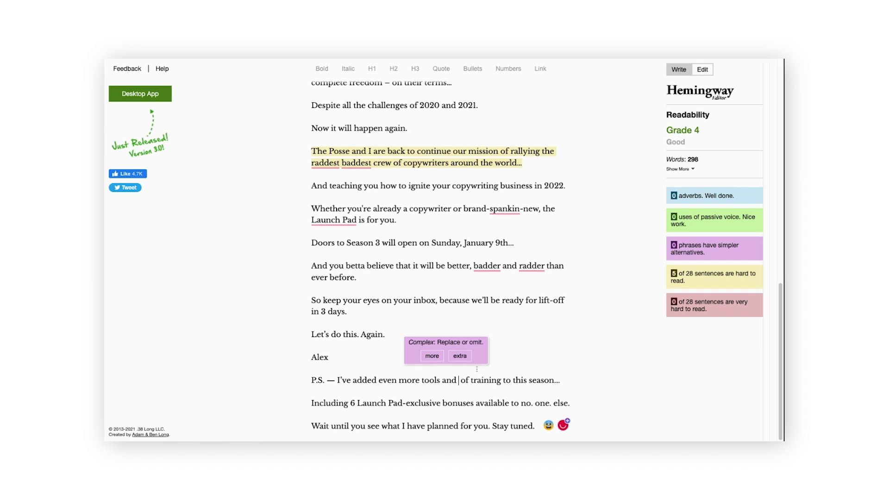
pyautogui.press('BackSpace')
pyautogui.press('Delete')
pyautogui.press('Delete')
pyautogui.press('Delete')
pyautogui.press('BackSpace')
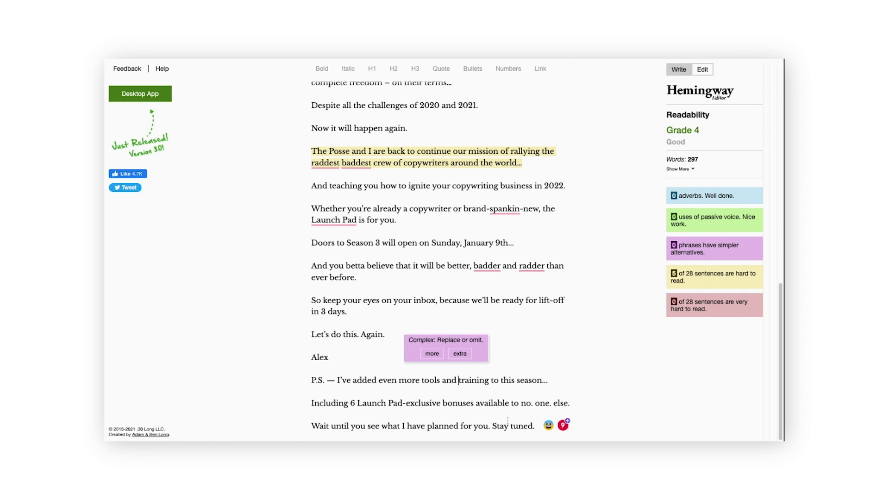
pyautogui.scroll(1, 565, 403)
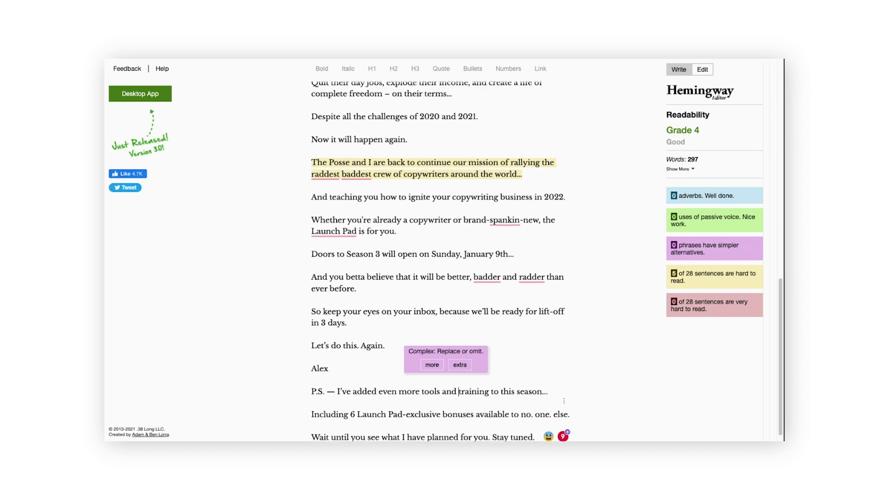
pyautogui.scroll(7, 465, 209)
pyautogui.scroll(7, 421, 115)
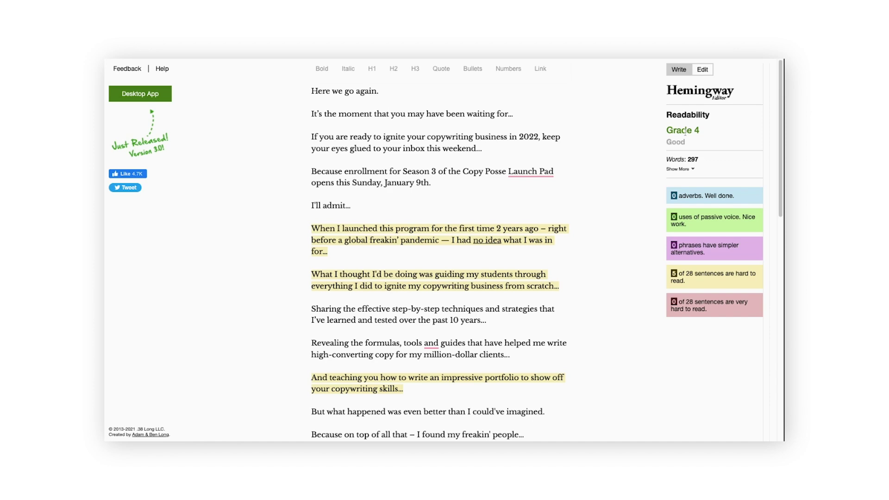
pyautogui.scroll(-3, 598, 138)
pyautogui.scroll(-3, 556, 153)
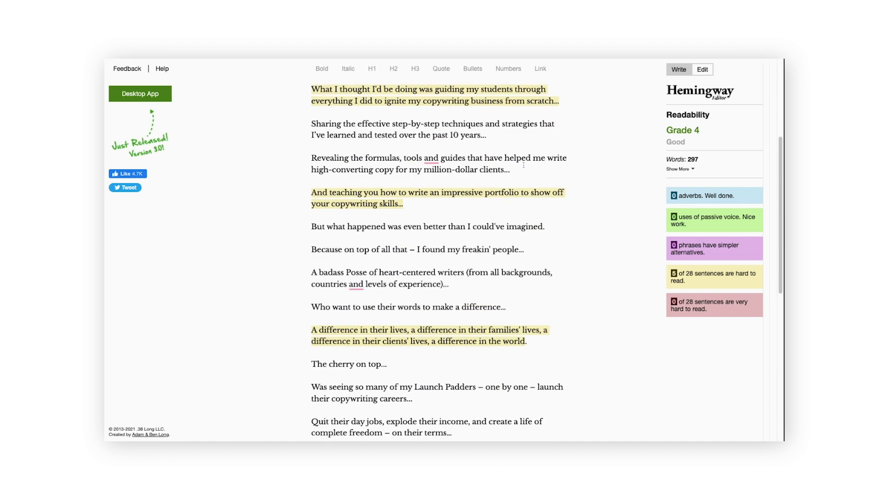
pyautogui.scroll(-3, 523, 165)
pyautogui.scroll(5, 542, 156)
pyautogui.scroll(1, 549, 153)
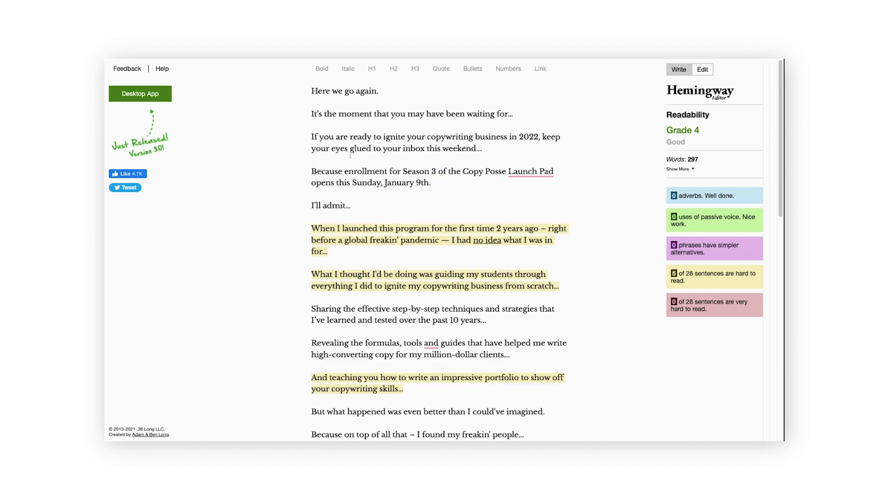